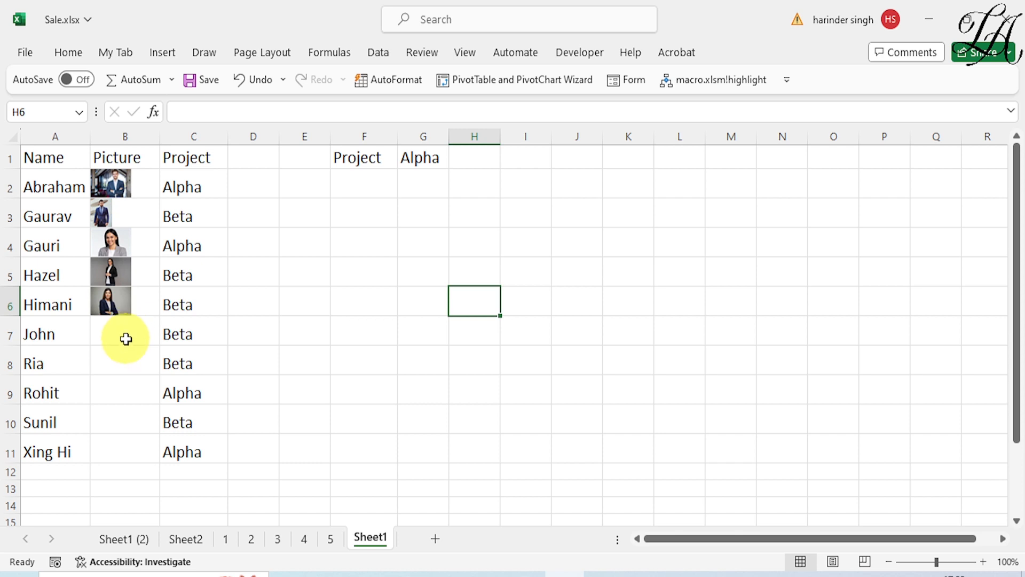
Start inserting pictures placed in cells from this device, beginning at cell B7.
{"action": "left_click", "coordinate": [125, 337]}
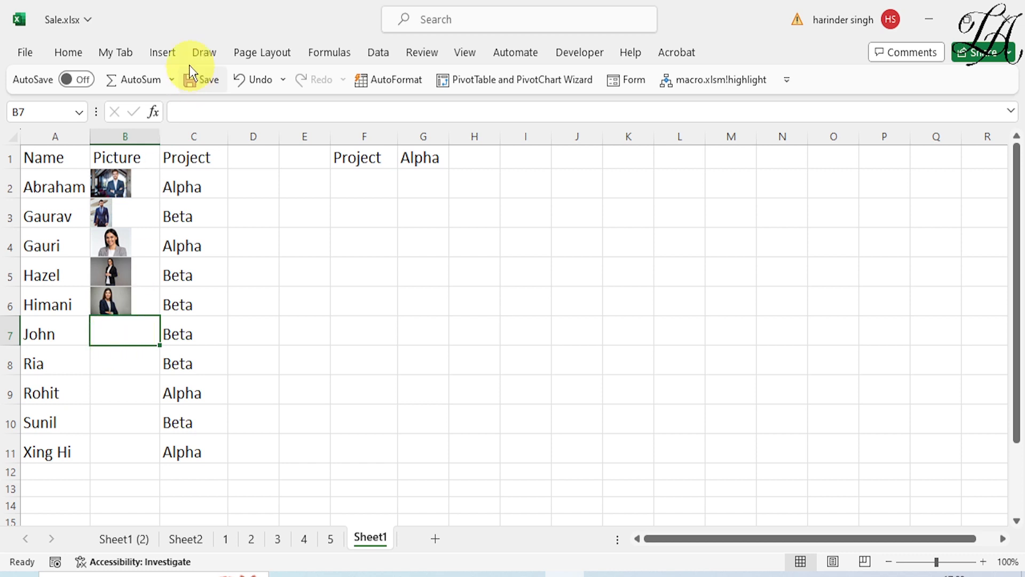
{"action": "left_click", "coordinate": [164, 53]}
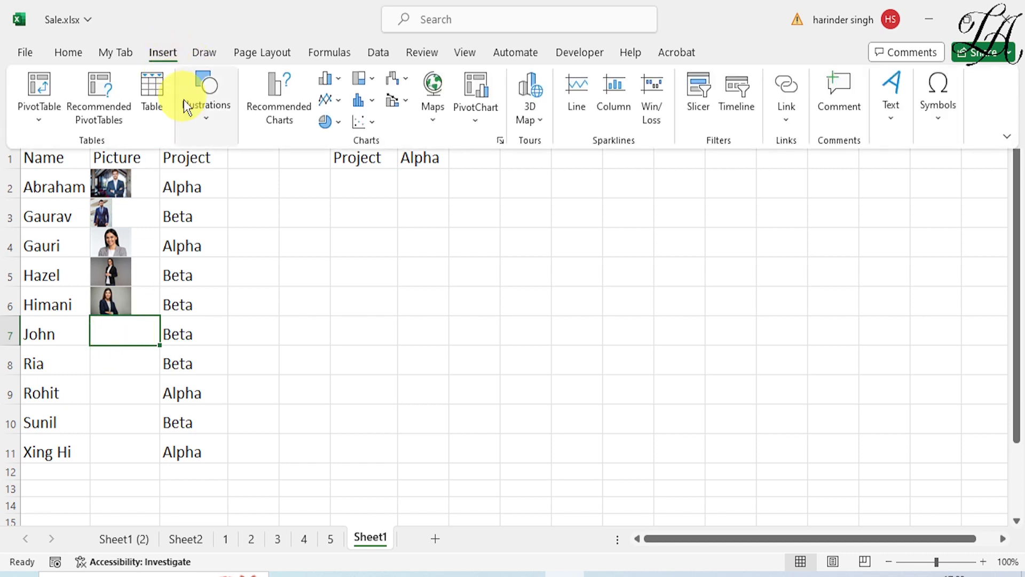
{"action": "left_click", "coordinate": [201, 121]}
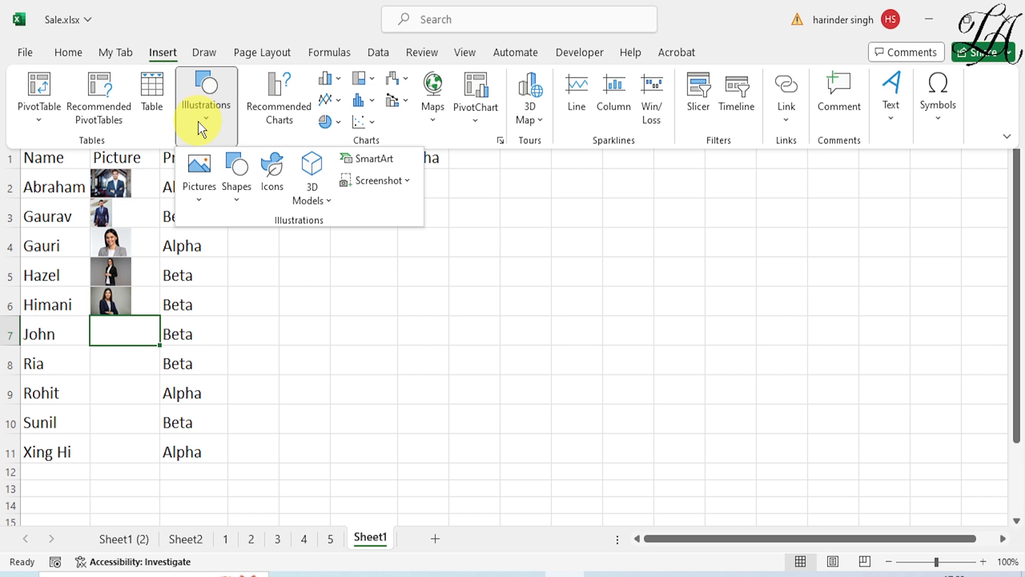
{"action": "left_click", "coordinate": [197, 201]}
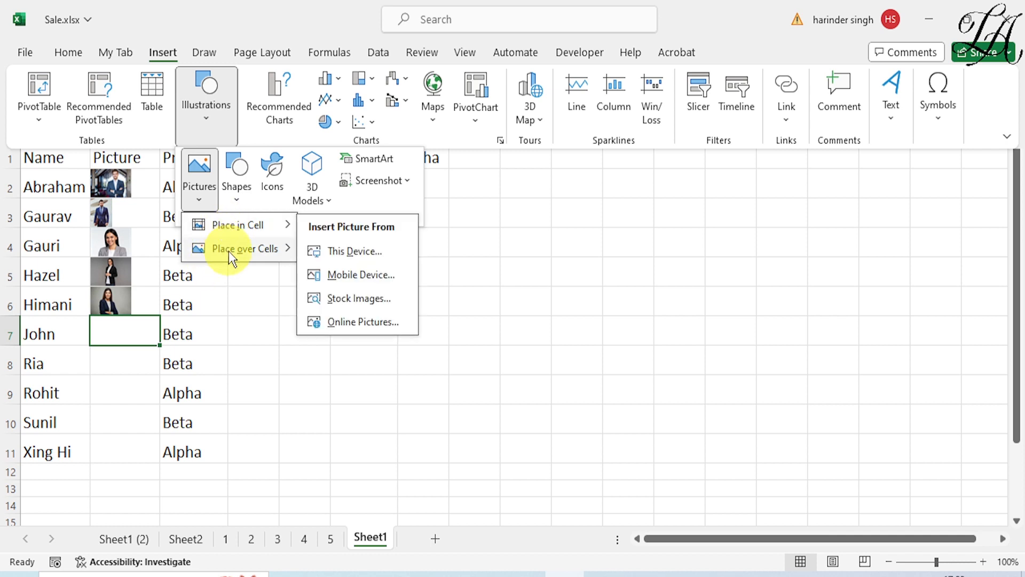
{"action": "mouse_move", "coordinate": [229, 251]}
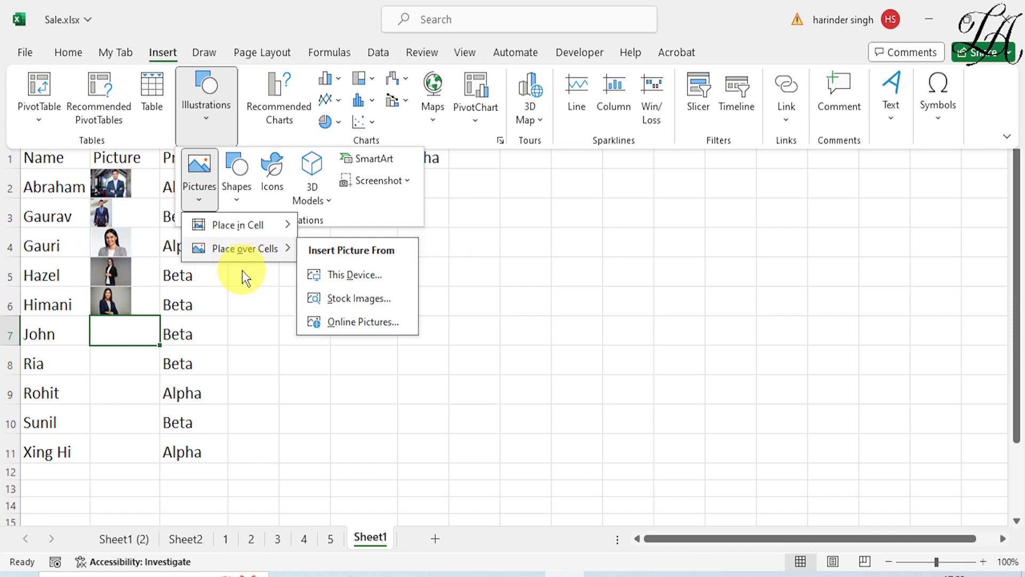
{"action": "mouse_move", "coordinate": [215, 225]}
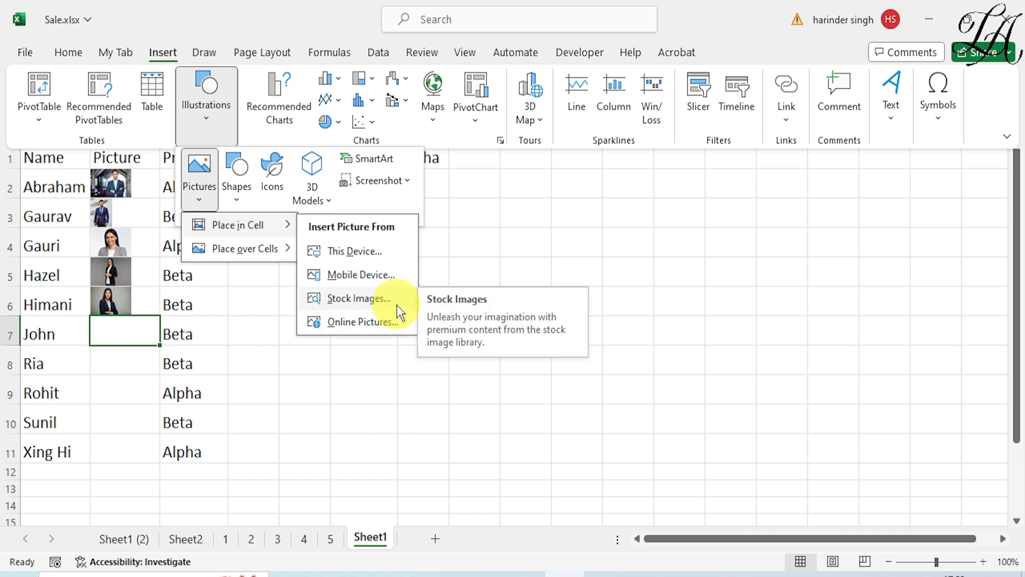
{"action": "left_click", "coordinate": [349, 256]}
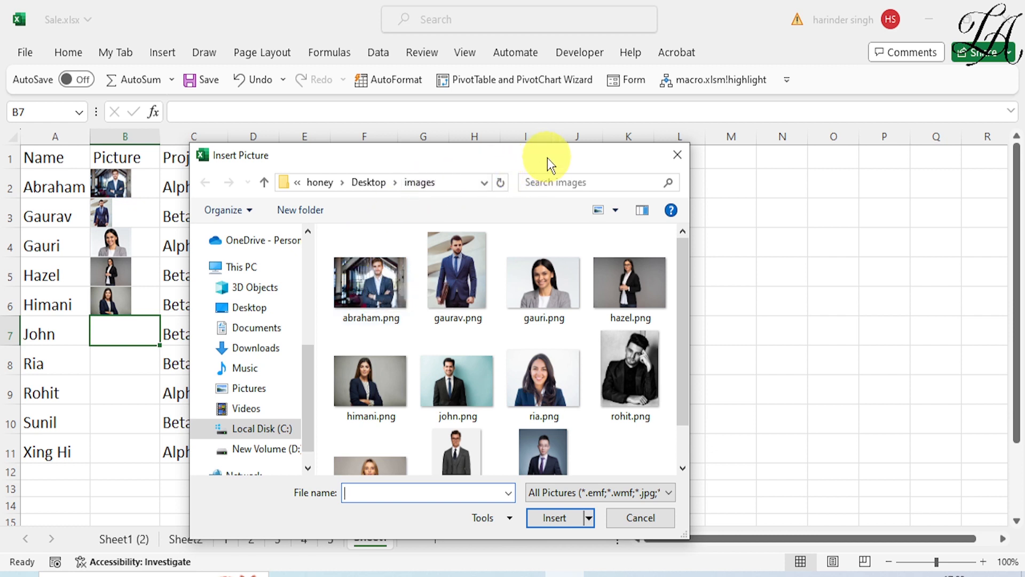
Insert the five image files from the images folder that match the names in A7:A11, in that order.
{"action": "left_click_drag", "start_coordinate": [547, 158], "coordinate": [640, 117]}
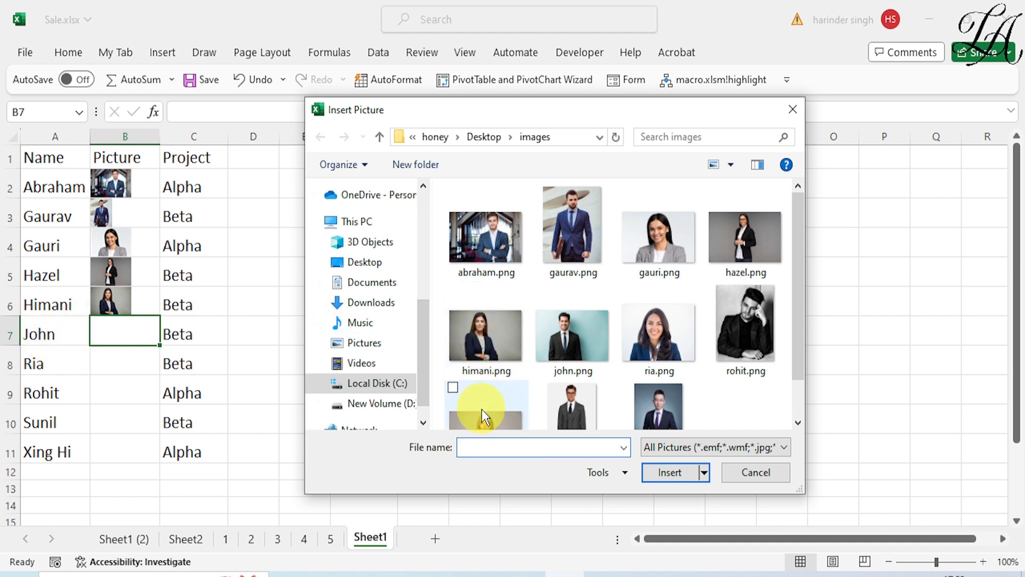
{"action": "scroll", "coordinate": [566, 323], "scroll_direction": "down", "scroll_amount": 1}
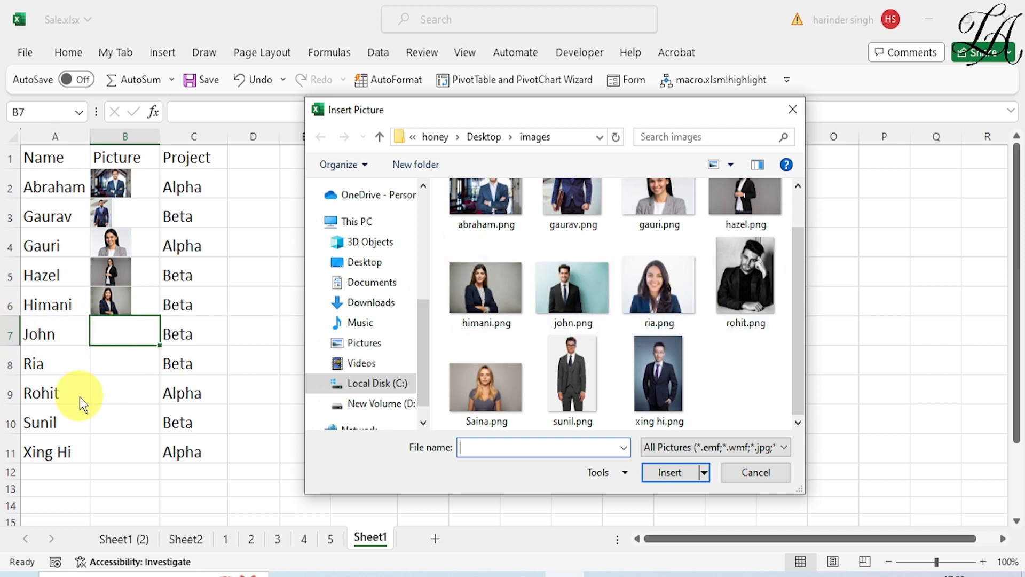
{"action": "left_click", "coordinate": [574, 286]}
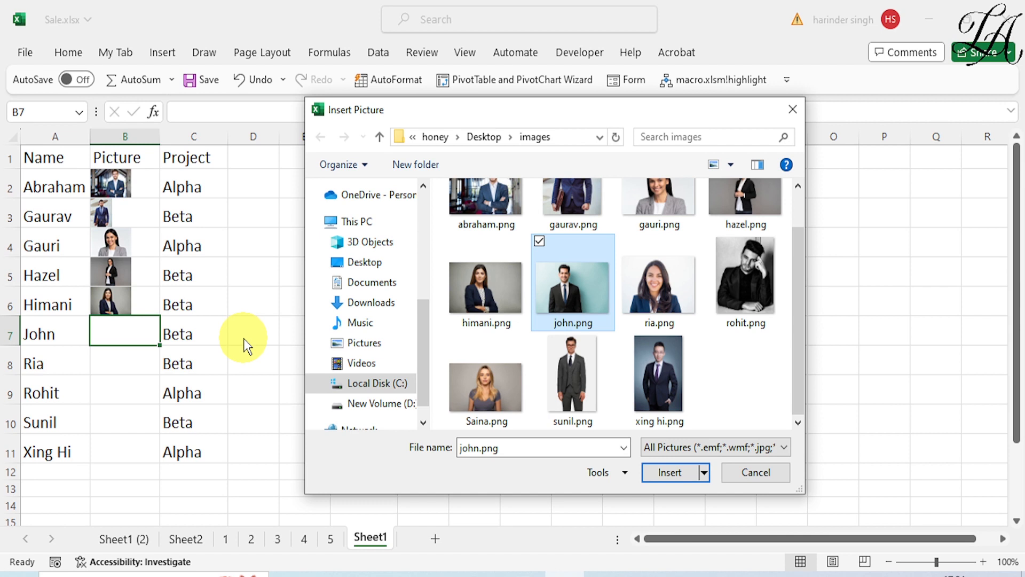
{"action": "left_click", "coordinate": [649, 303], "text": "ctrl"}
{"action": "left_click", "coordinate": [750, 296], "text": "ctrl"}
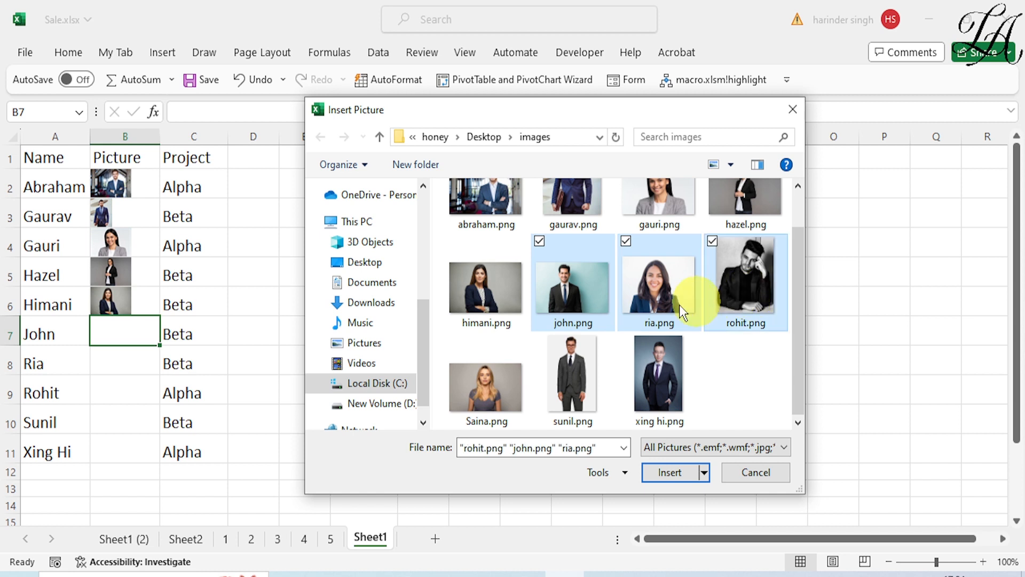
{"action": "left_click", "coordinate": [568, 384], "text": "ctrl"}
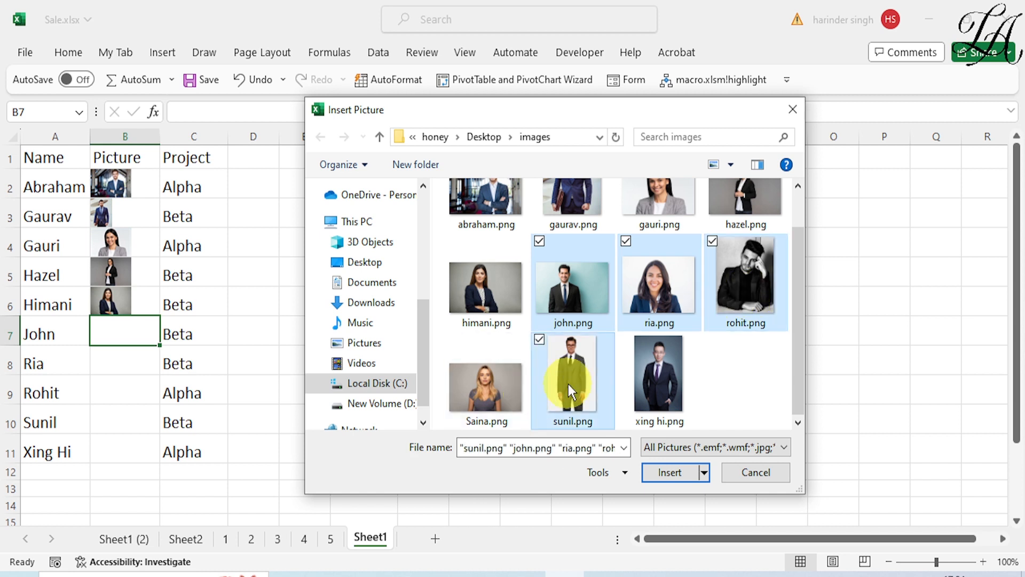
{"action": "left_click", "coordinate": [650, 399], "text": "ctrl"}
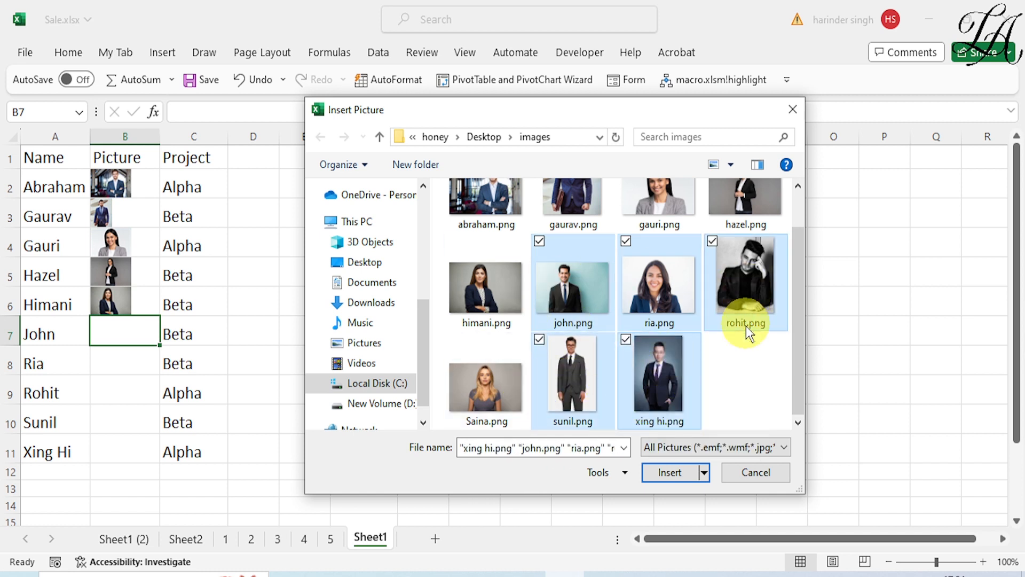
{"action": "left_click", "coordinate": [665, 474]}
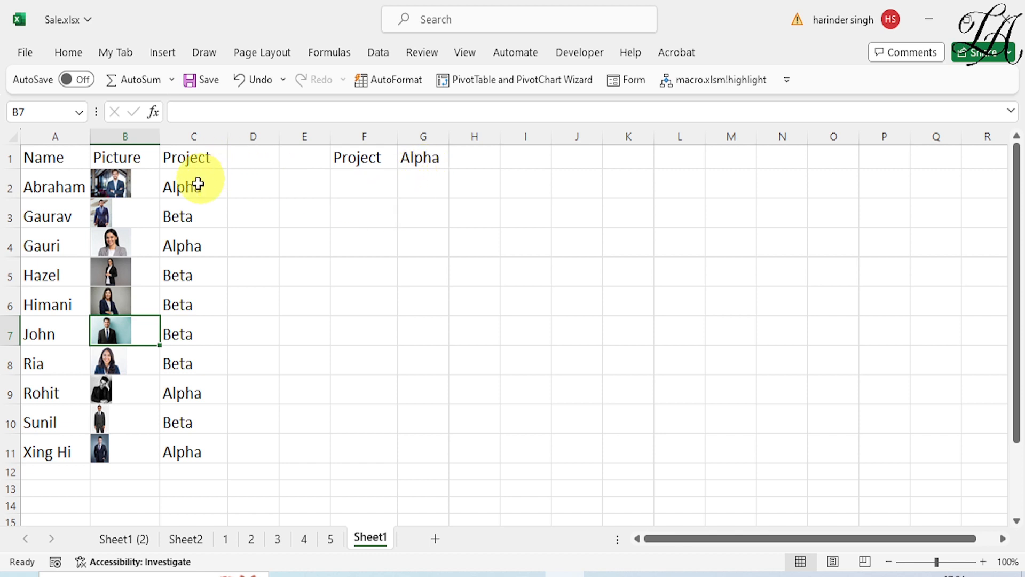
Convert the range A1:C11 into a table with headers.
{"action": "left_click", "coordinate": [147, 236]}
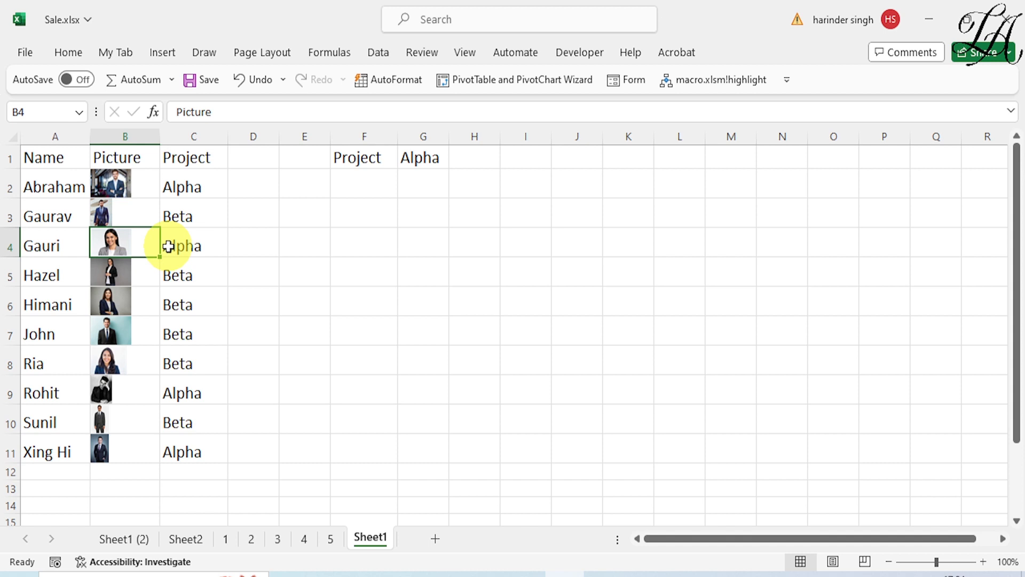
{"action": "key", "text": "ctrl+t"}
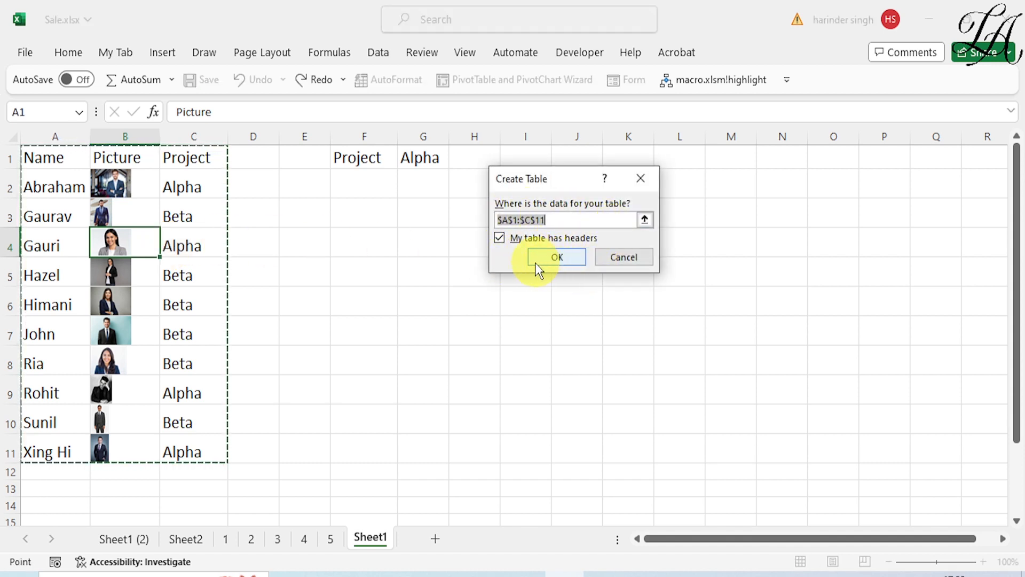
{"action": "left_click", "coordinate": [574, 256]}
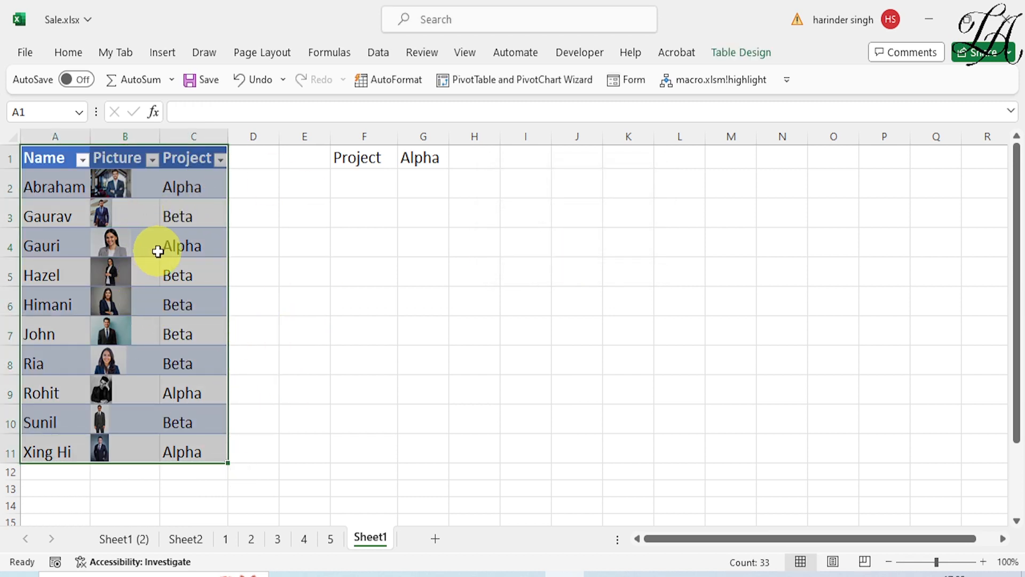
Rename the new table as Project.
{"action": "left_click", "coordinate": [741, 52]}
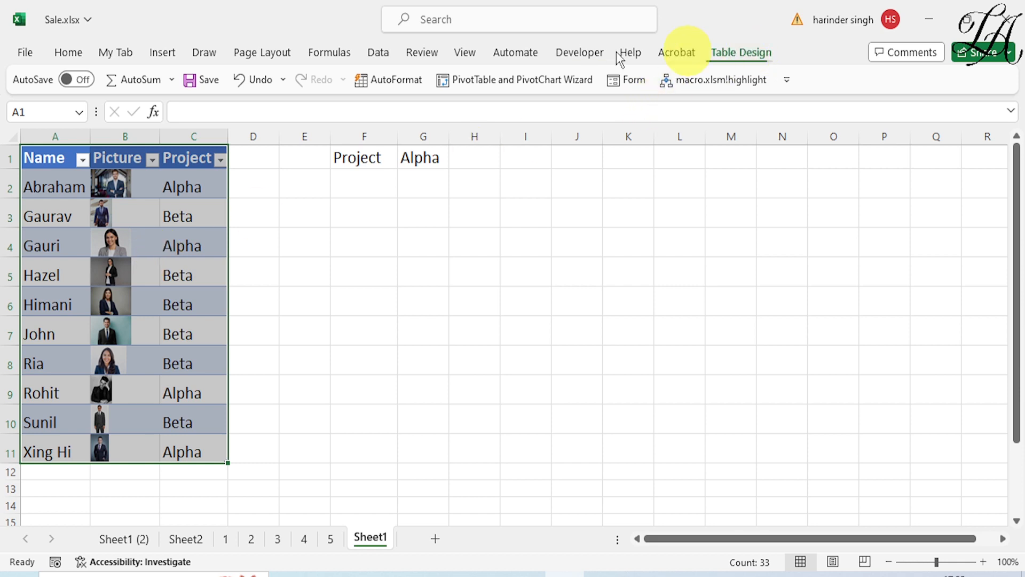
{"action": "left_click", "coordinate": [18, 99]}
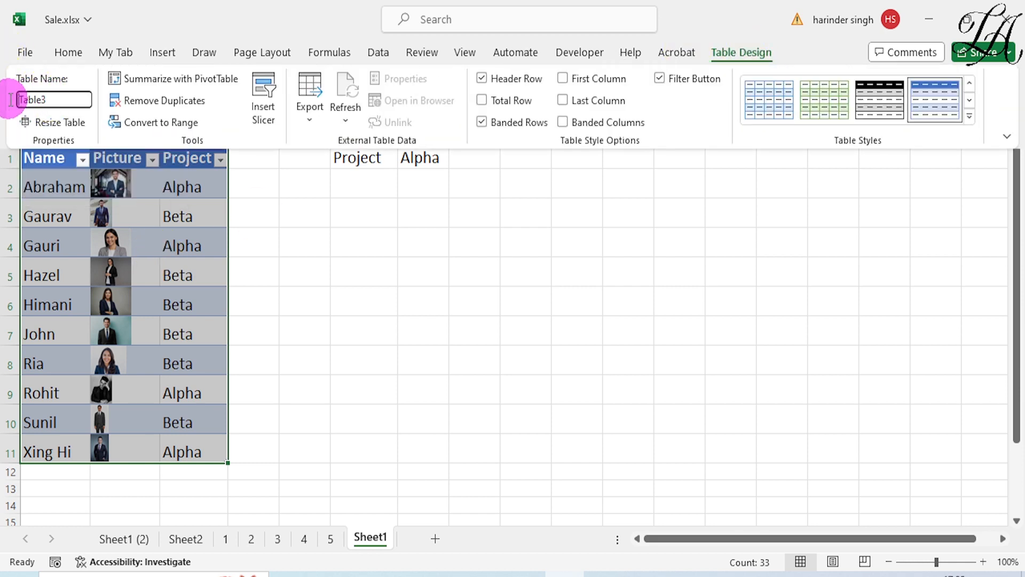
{"action": "left_click_drag", "start_coordinate": [18, 99], "coordinate": [61, 100]}
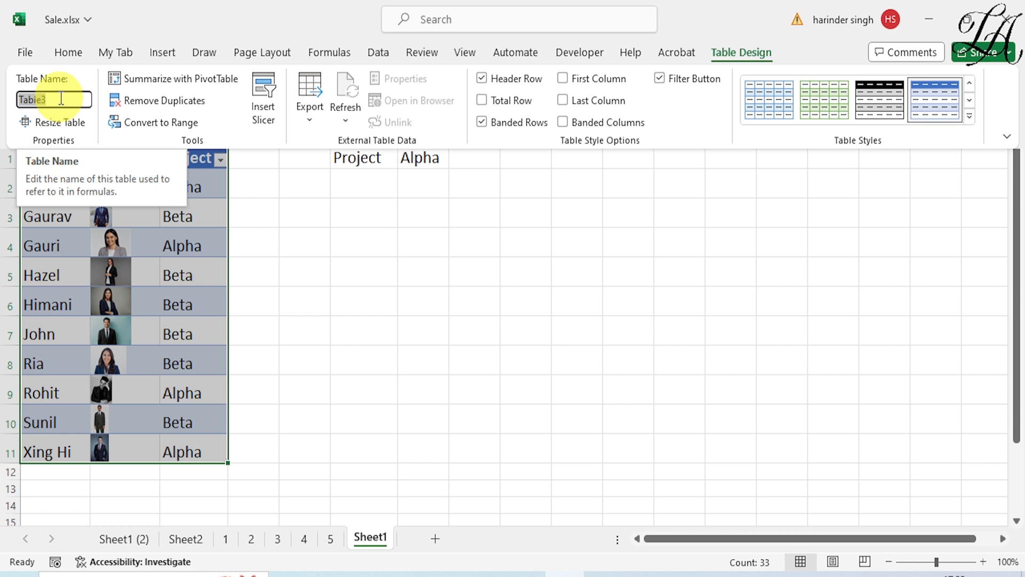
{"action": "type", "text": "Project"}
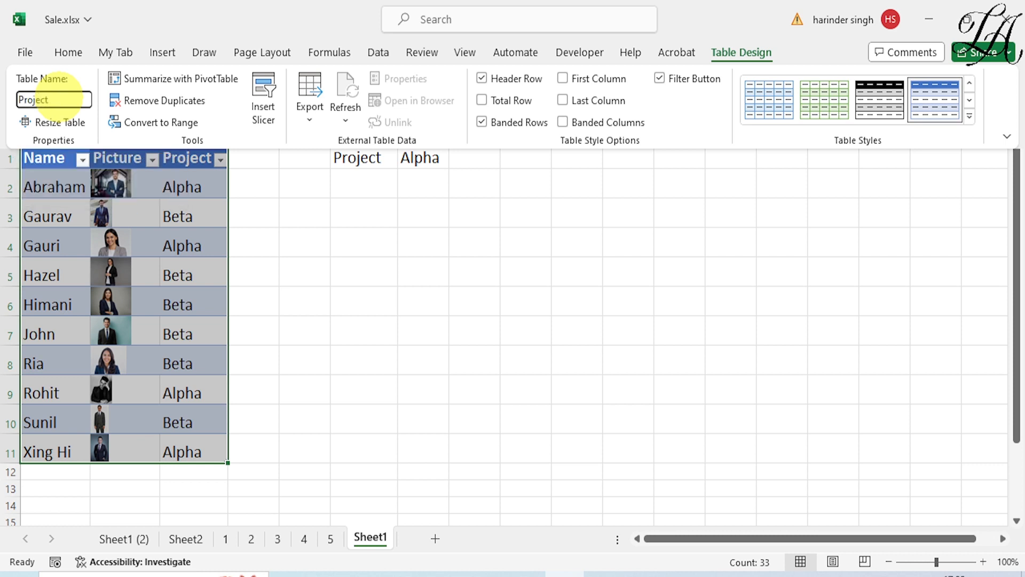
{"action": "left_click", "coordinate": [328, 243]}
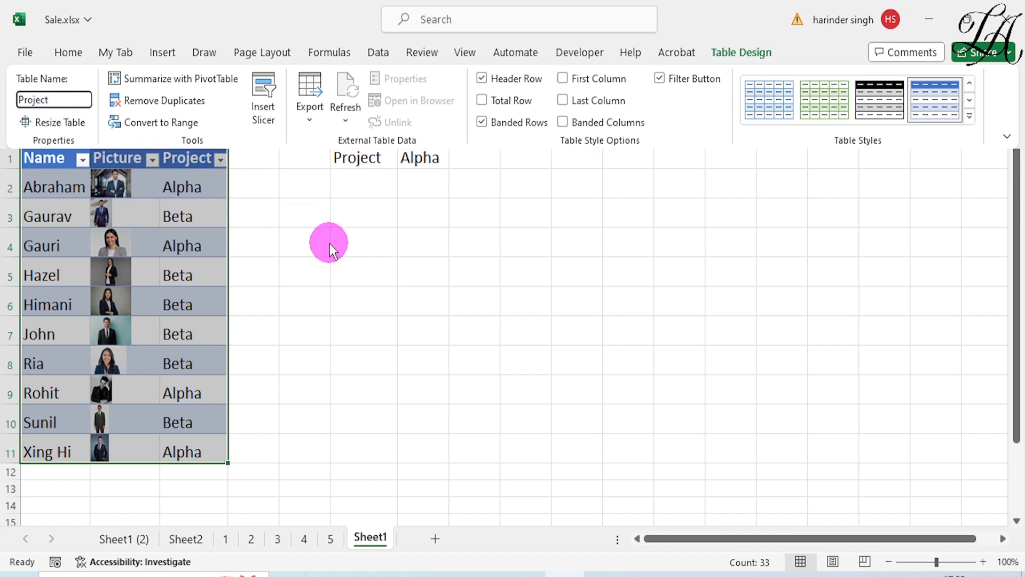
Enter =FILTER(Project[[#All],[Name]:[Picture]],Project[[#All],[Project]]=G1) in cell F2 to list the names and pictures for the project in G1.
{"action": "left_click", "coordinate": [375, 190]}
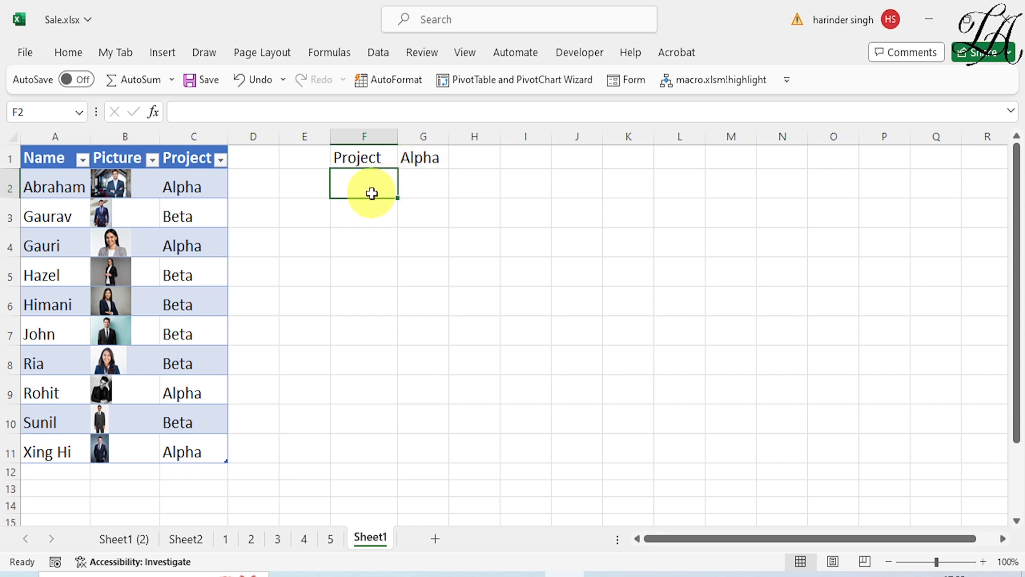
{"action": "type", "text": "="}
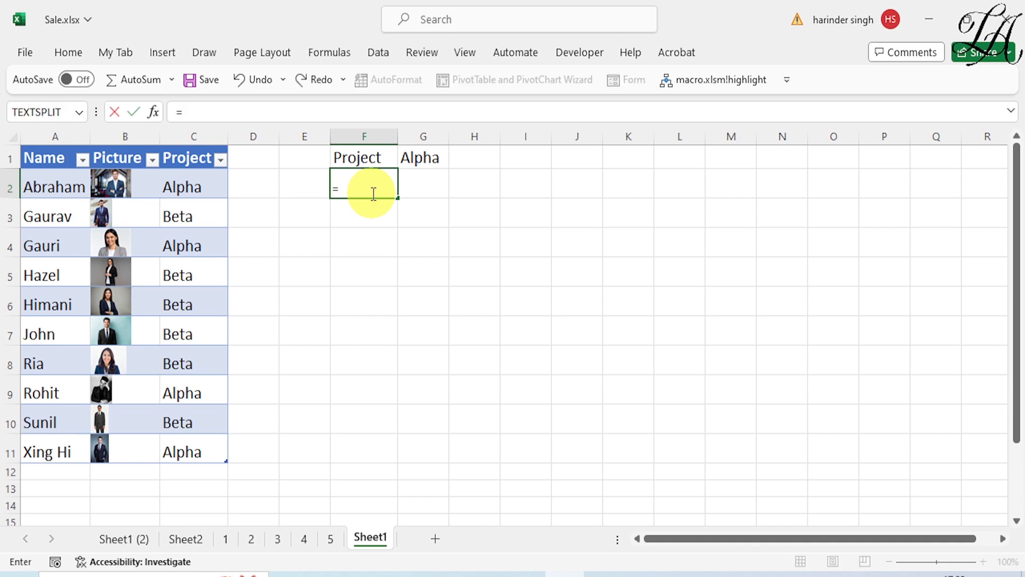
{"action": "type", "text": "filt"}
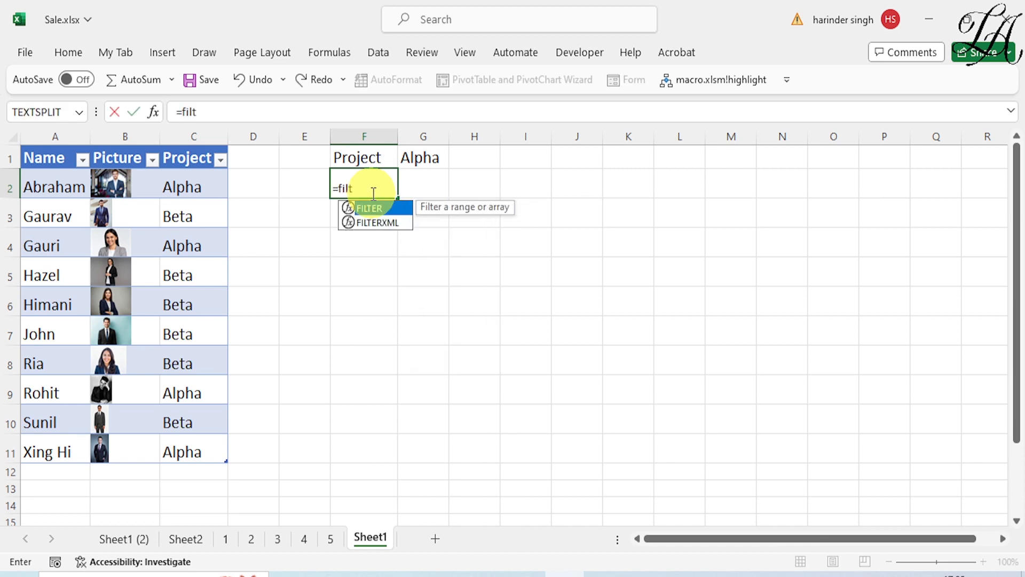
{"action": "type", "text": "er("}
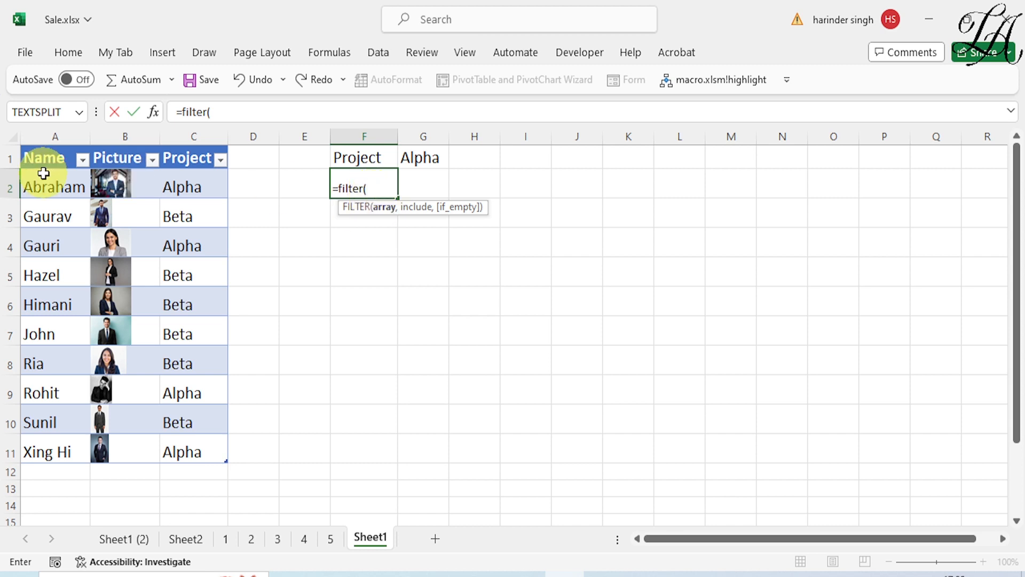
{"action": "left_click_drag", "start_coordinate": [45, 161], "coordinate": [118, 455]}
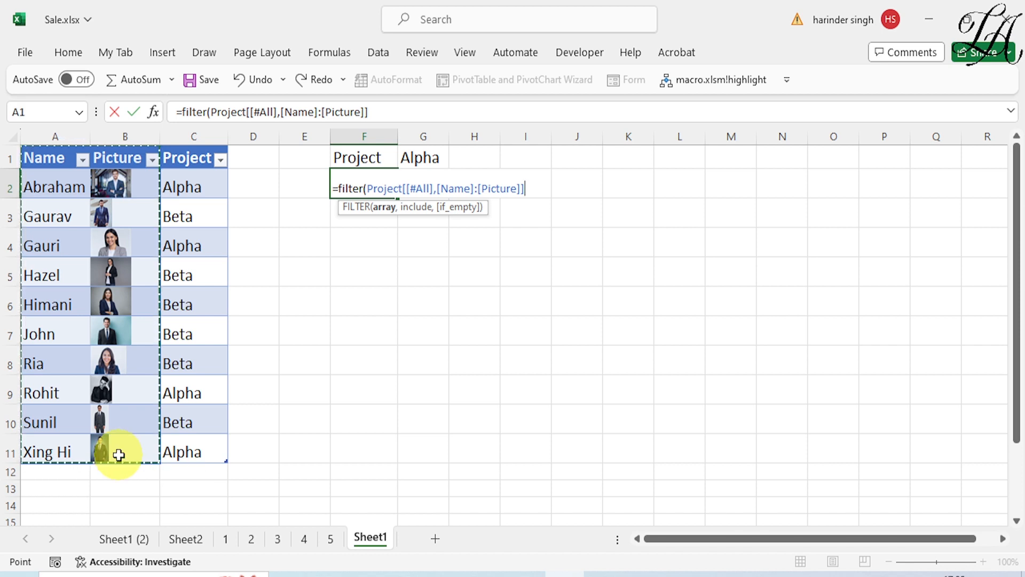
{"action": "type", "text": ","}
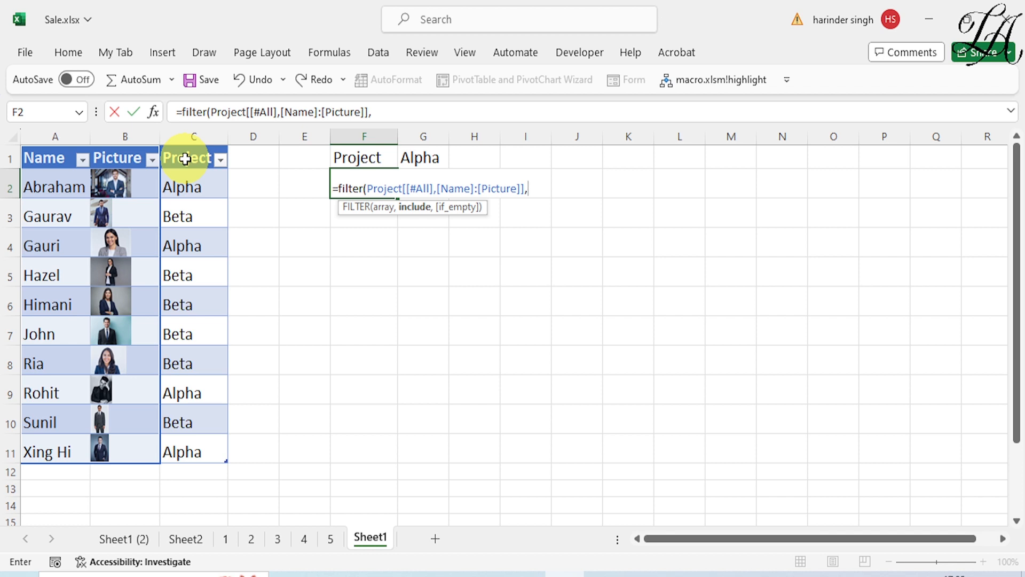
{"action": "left_click_drag", "start_coordinate": [185, 158], "coordinate": [191, 448]}
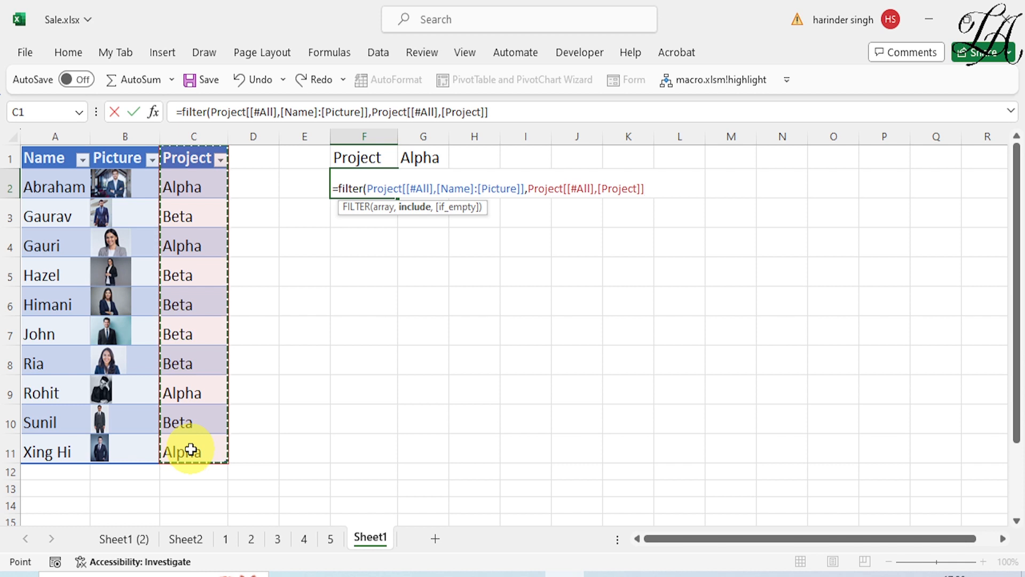
{"action": "type", "text": "="}
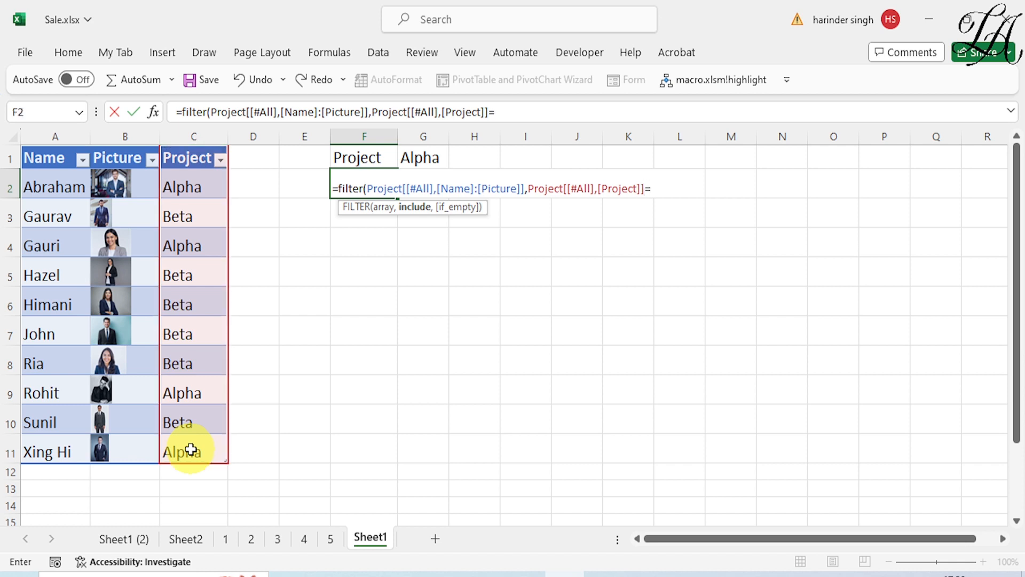
{"action": "left_click", "coordinate": [433, 158]}
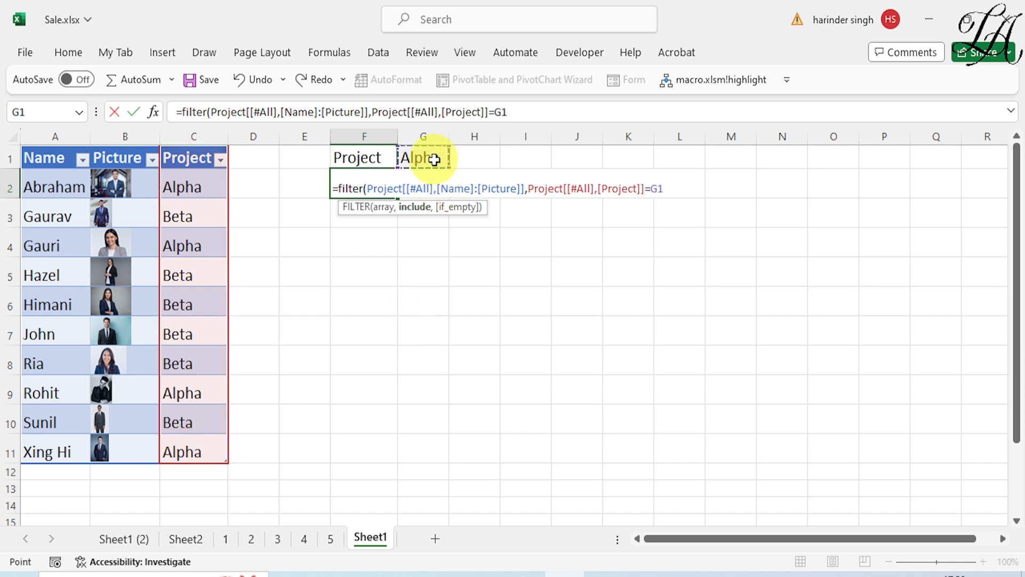
{"action": "key", "text": "Return"}
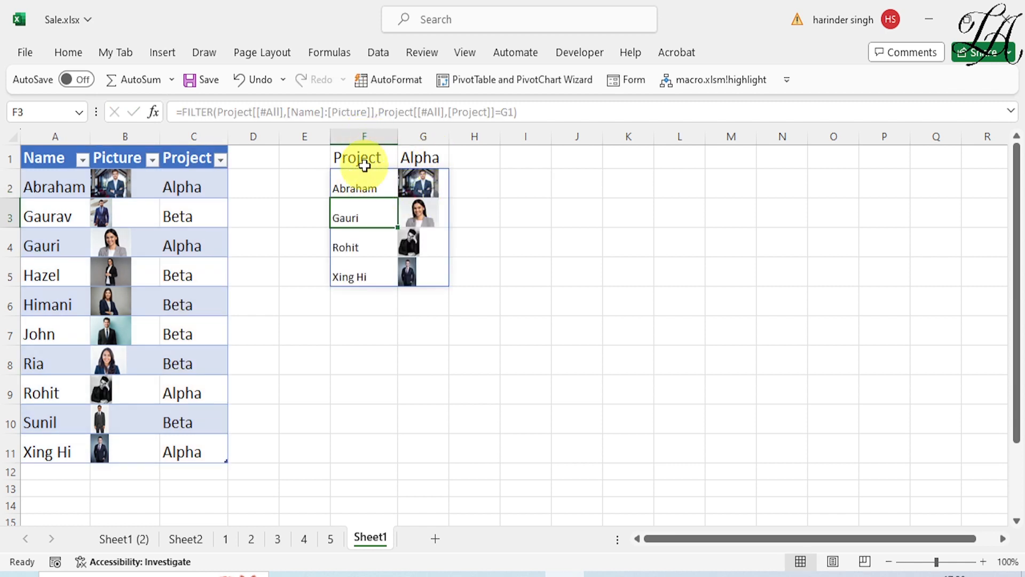
Increase the font size of the filtered names in F2:F5 to 16.
{"action": "left_click", "coordinate": [532, 282]}
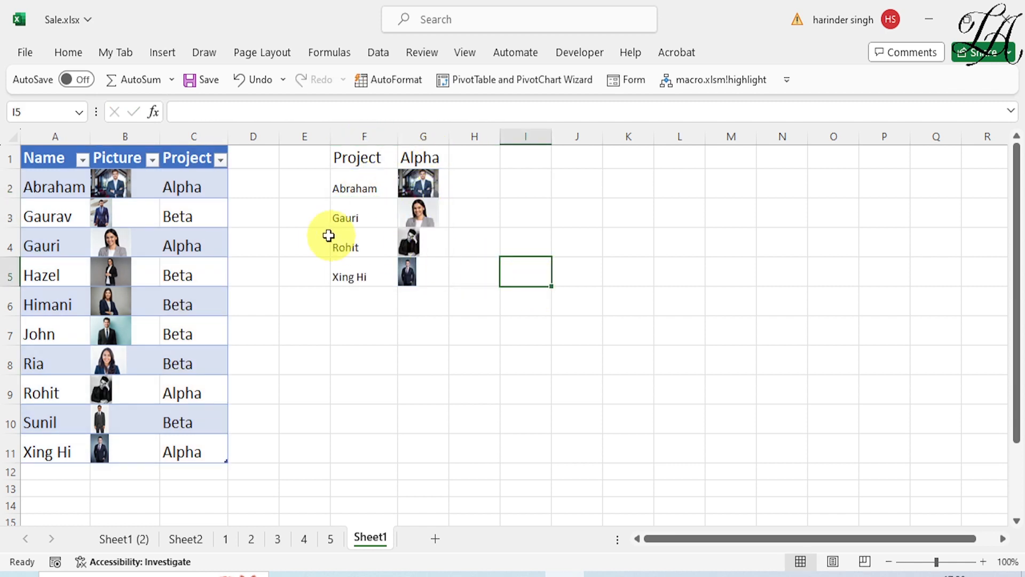
{"action": "left_click_drag", "start_coordinate": [365, 187], "coordinate": [383, 274]}
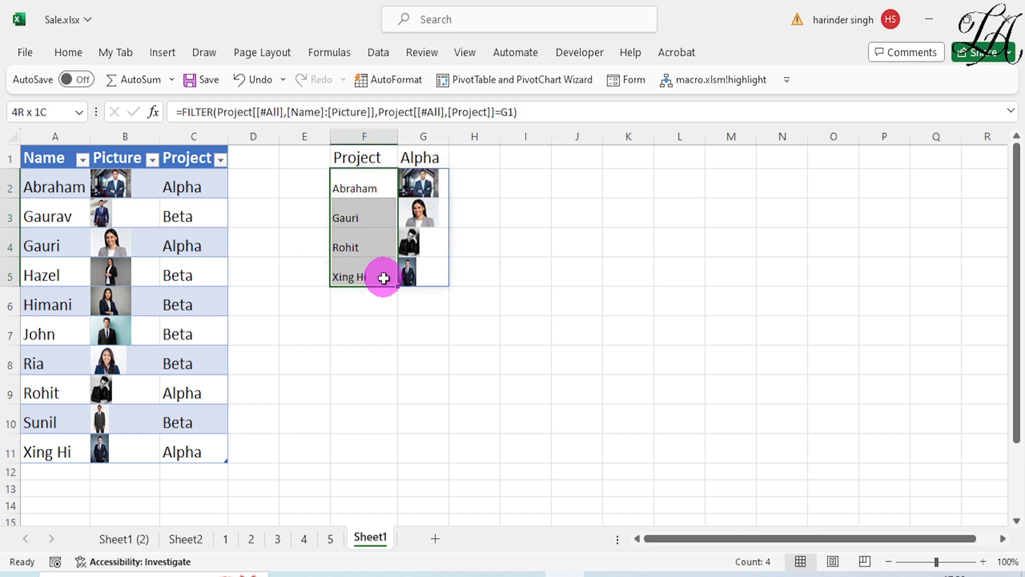
{"action": "left_click", "coordinate": [68, 52]}
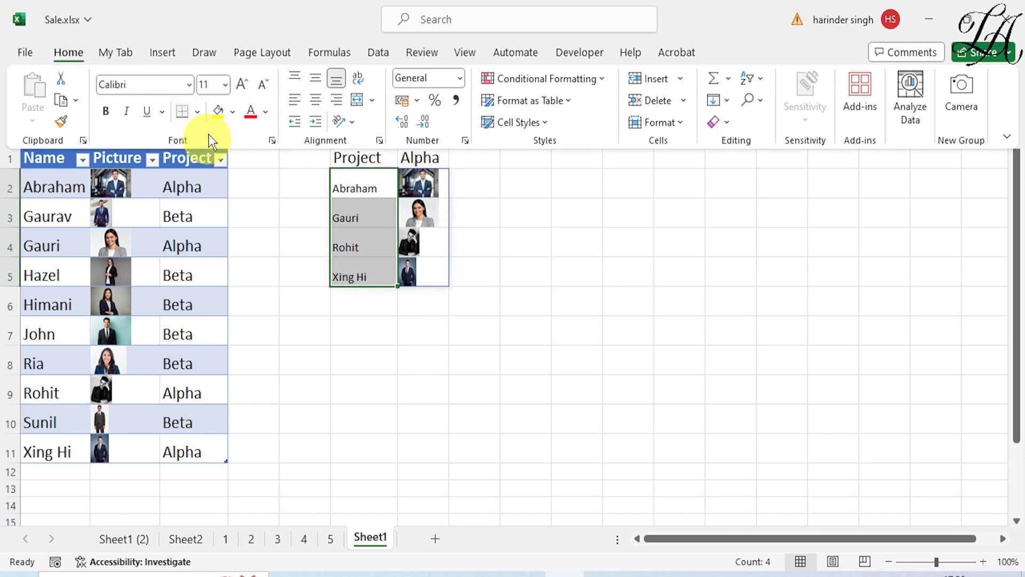
{"action": "left_click", "coordinate": [246, 85]}
{"action": "left_click", "coordinate": [245, 86]}
{"action": "left_click", "coordinate": [245, 86]}
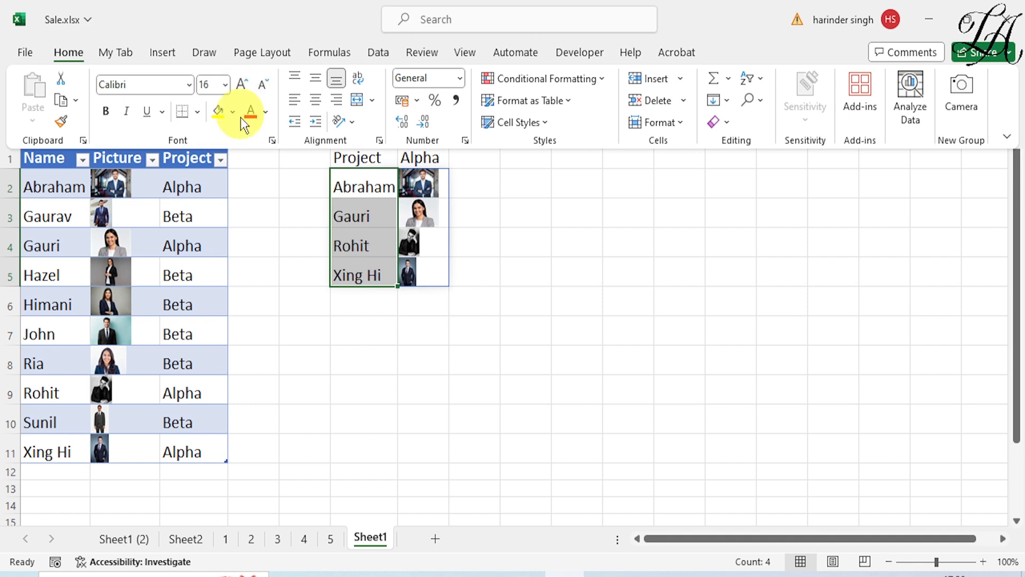
{"action": "left_click", "coordinate": [452, 393]}
{"action": "left_click", "coordinate": [443, 389]}
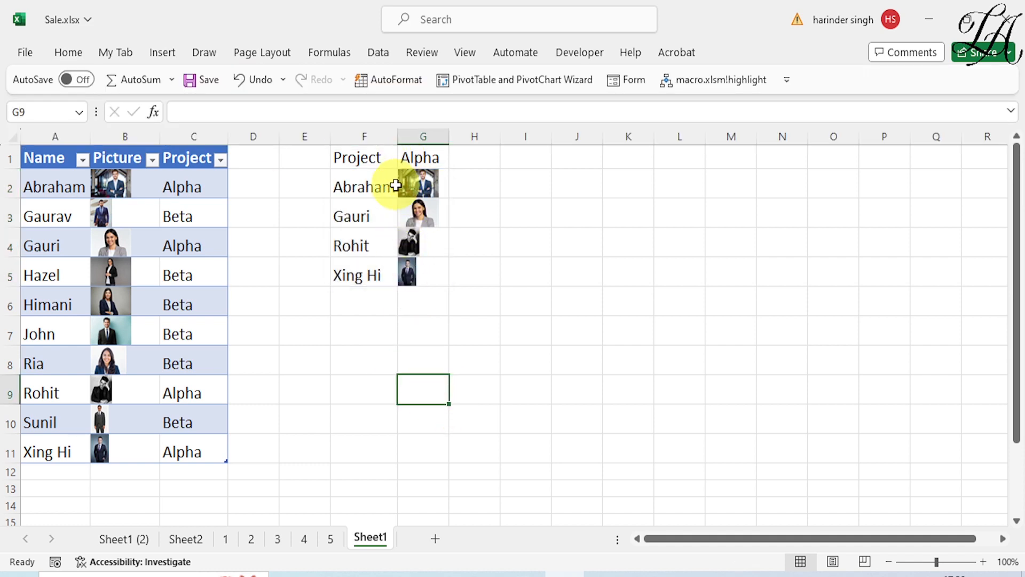
Check the table rows assigned to project Alpha against the filtered list.
{"action": "left_click", "coordinate": [207, 186]}
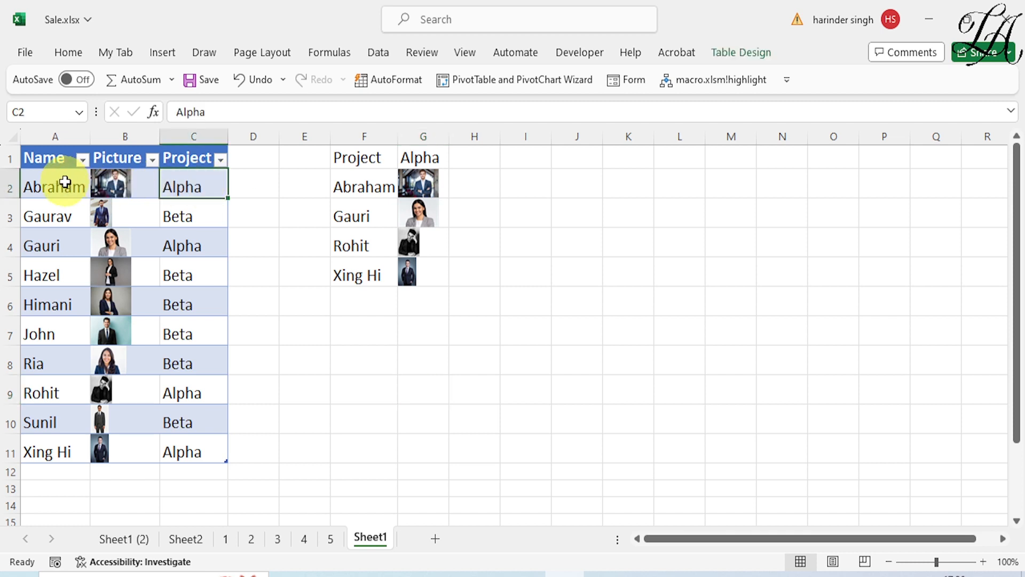
{"action": "left_click", "coordinate": [171, 246]}
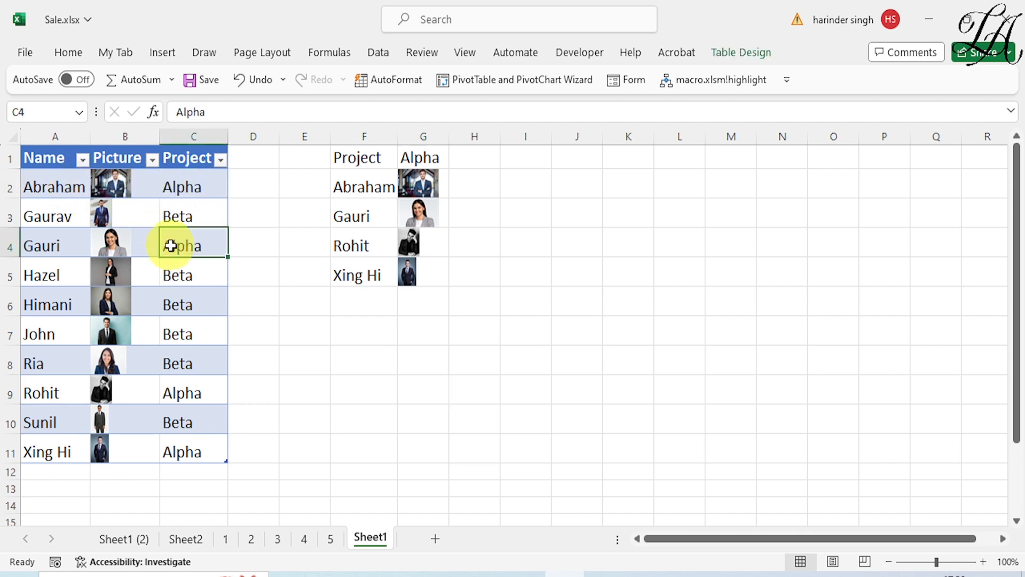
{"action": "left_click", "coordinate": [186, 397]}
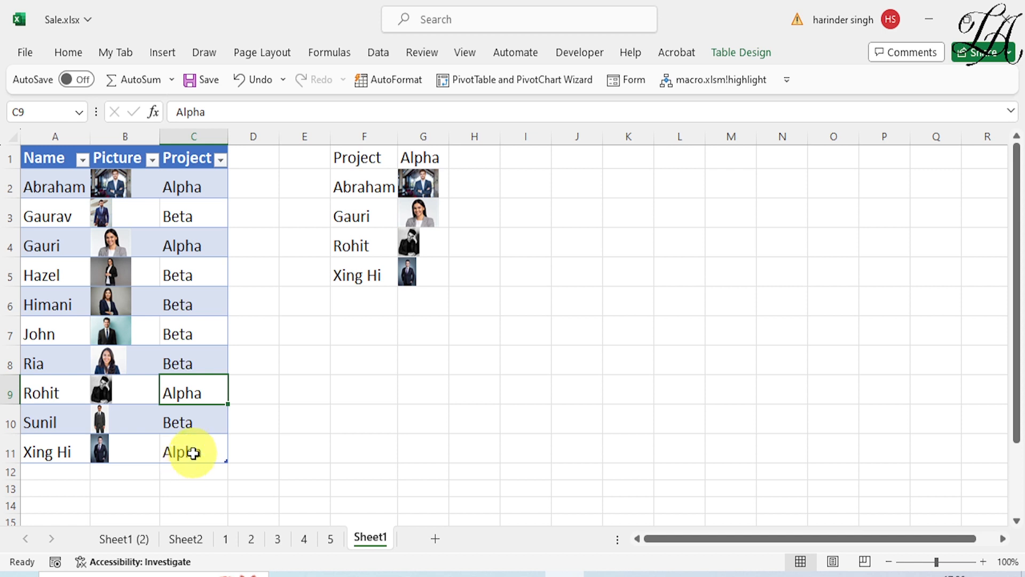
Add a row to the table by filling Alpha from C11 down into C12.
{"action": "left_click", "coordinate": [193, 452]}
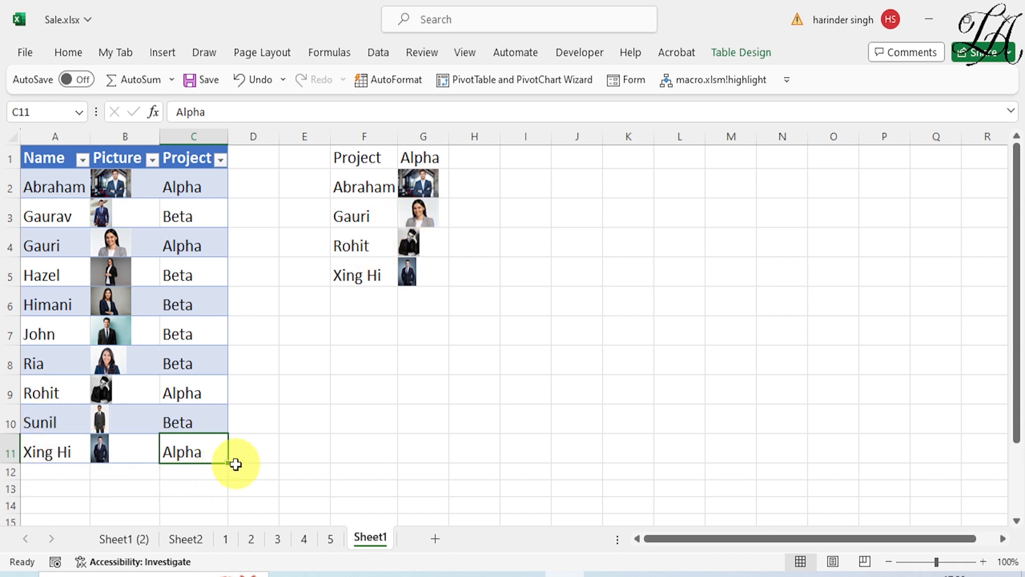
{"action": "left_click_drag", "start_coordinate": [227, 463], "coordinate": [229, 470]}
{"action": "left_click", "coordinate": [58, 474]}
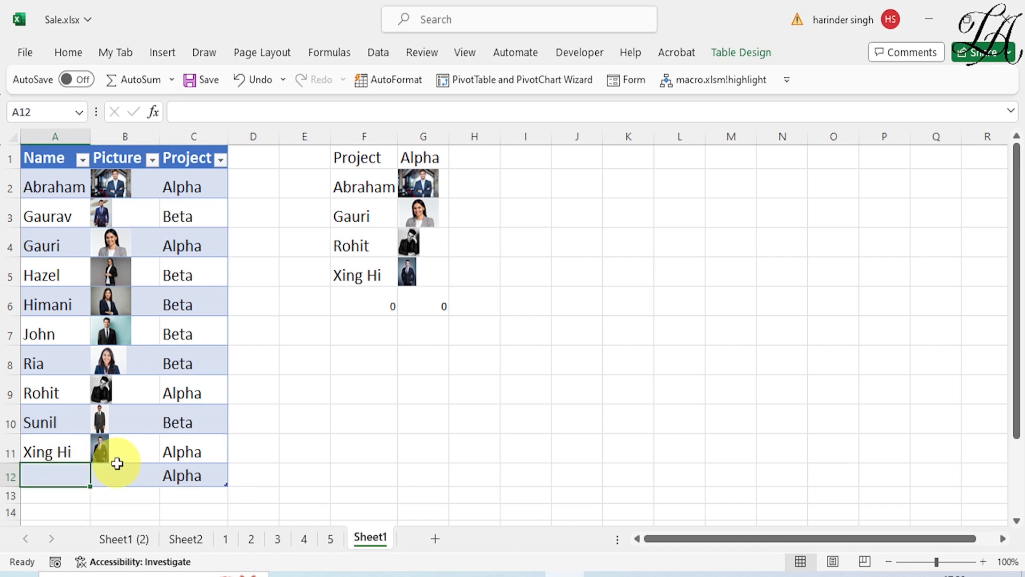
Place the one picture from the images folder not yet used in the table into cell B12.
{"action": "left_click", "coordinate": [130, 474]}
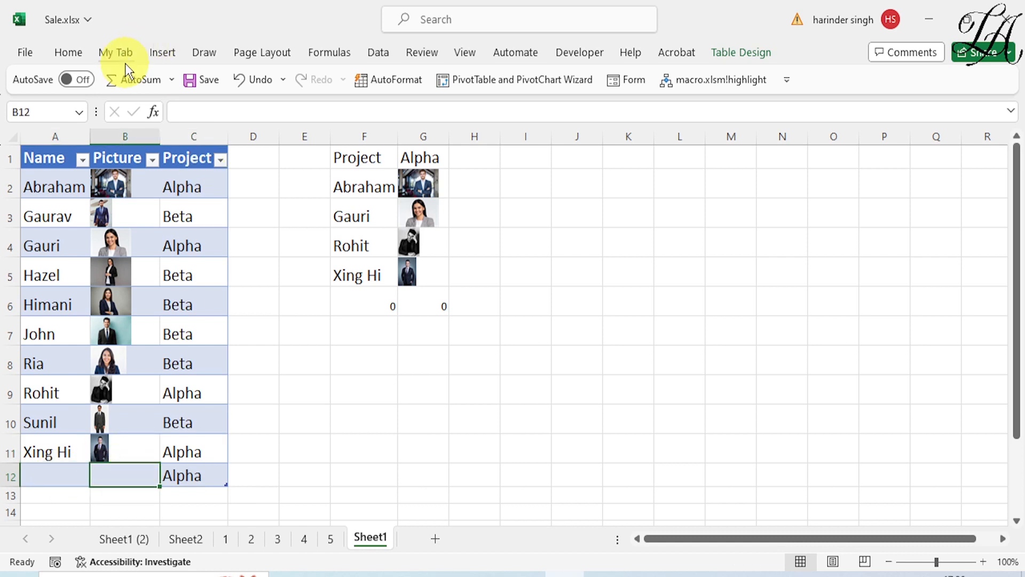
{"action": "left_click", "coordinate": [55, 55]}
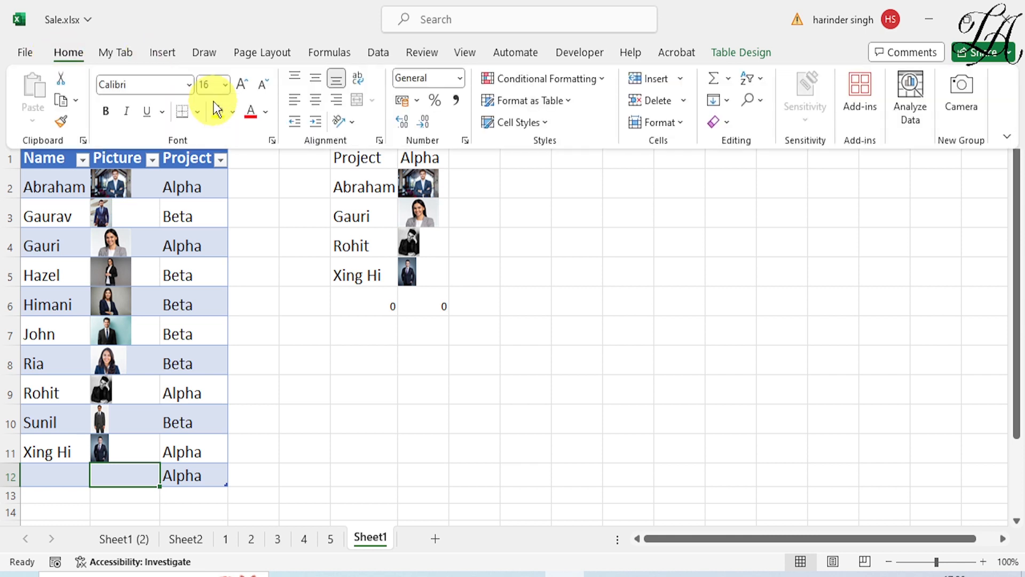
{"action": "left_click", "coordinate": [159, 52]}
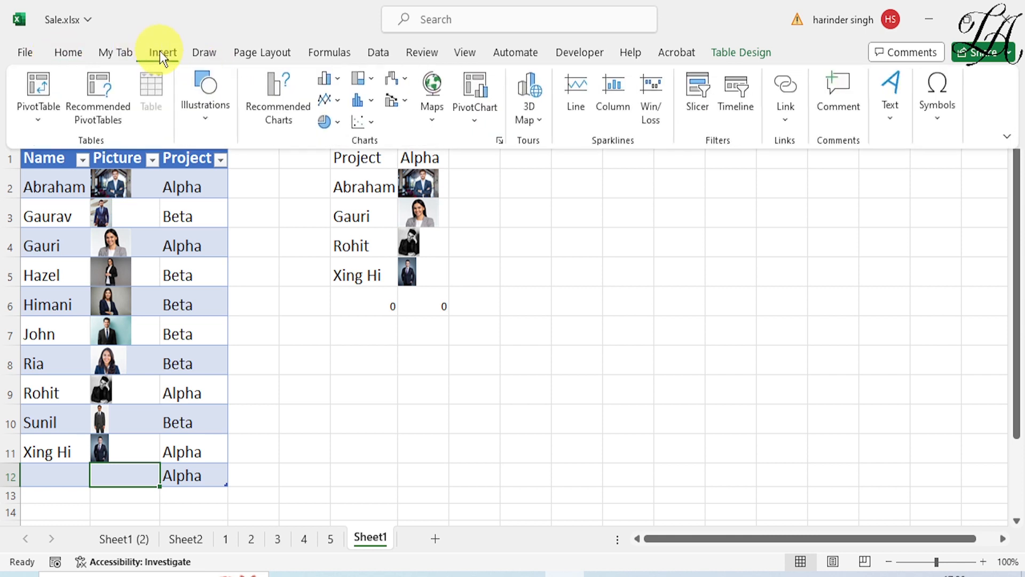
{"action": "left_click", "coordinate": [200, 124]}
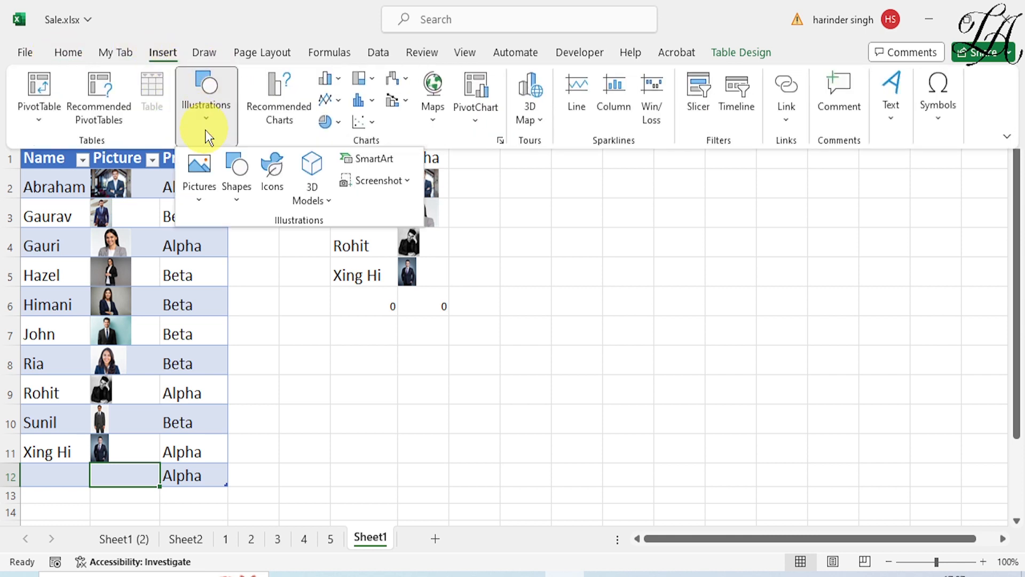
{"action": "left_click", "coordinate": [202, 203]}
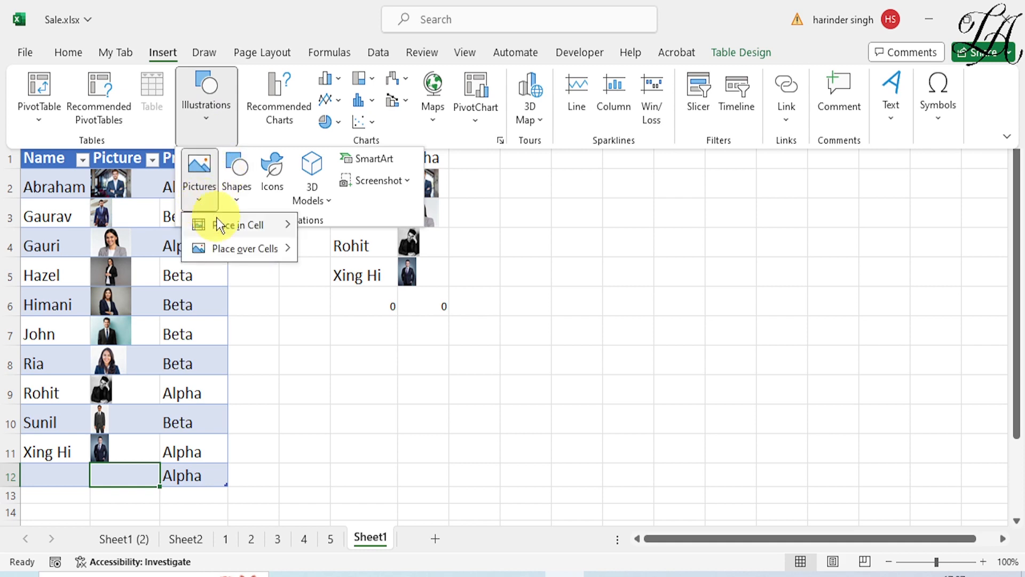
{"action": "mouse_move", "coordinate": [275, 221]}
{"action": "left_click", "coordinate": [350, 256]}
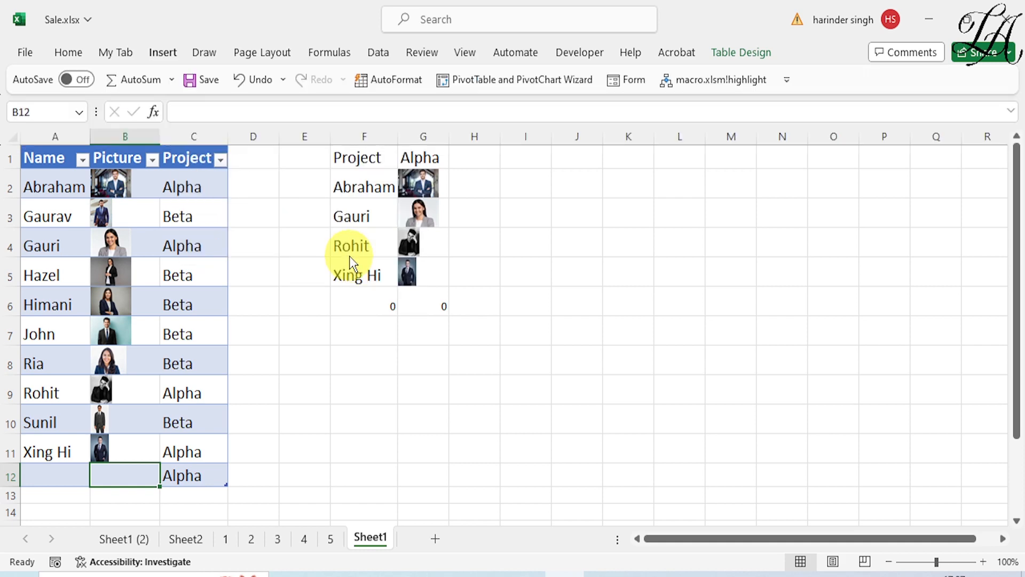
{"action": "scroll", "coordinate": [683, 309], "scroll_direction": "down", "scroll_amount": 1}
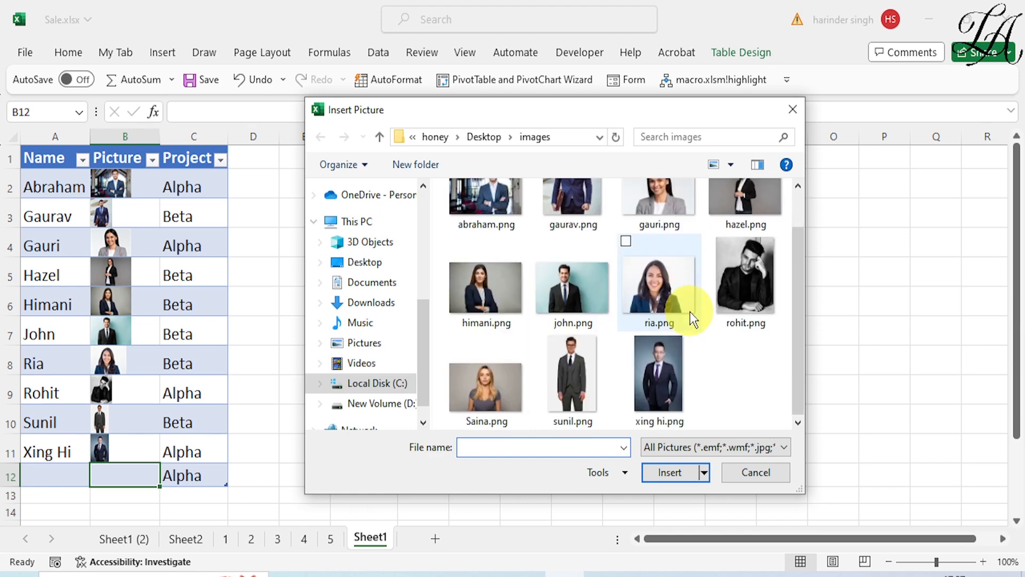
{"action": "left_click", "coordinate": [495, 401]}
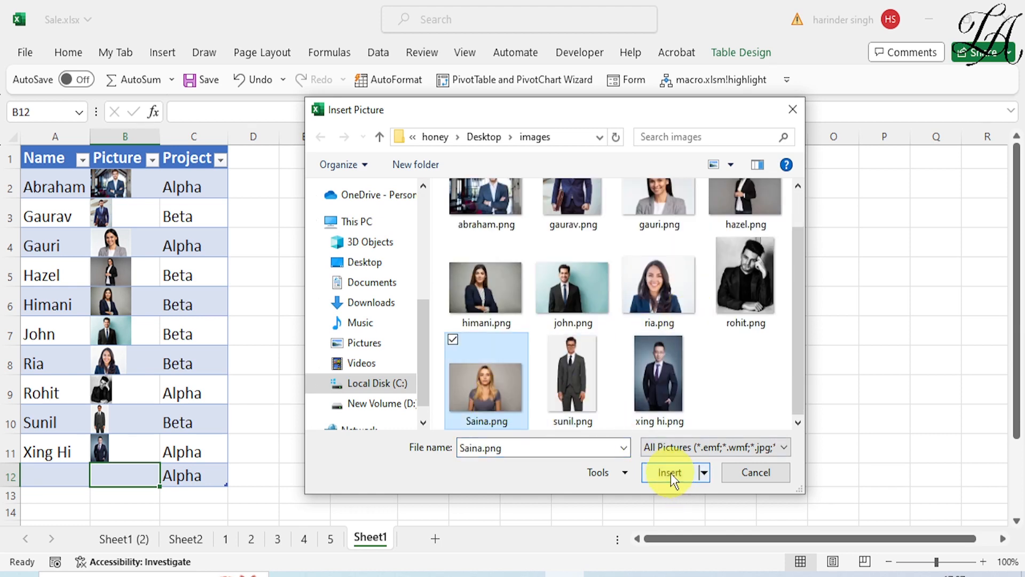
{"action": "left_click", "coordinate": [669, 471]}
Enter the new employee's name in A12, matching the file name of the inserted picture.
{"action": "left_click", "coordinate": [51, 475]}
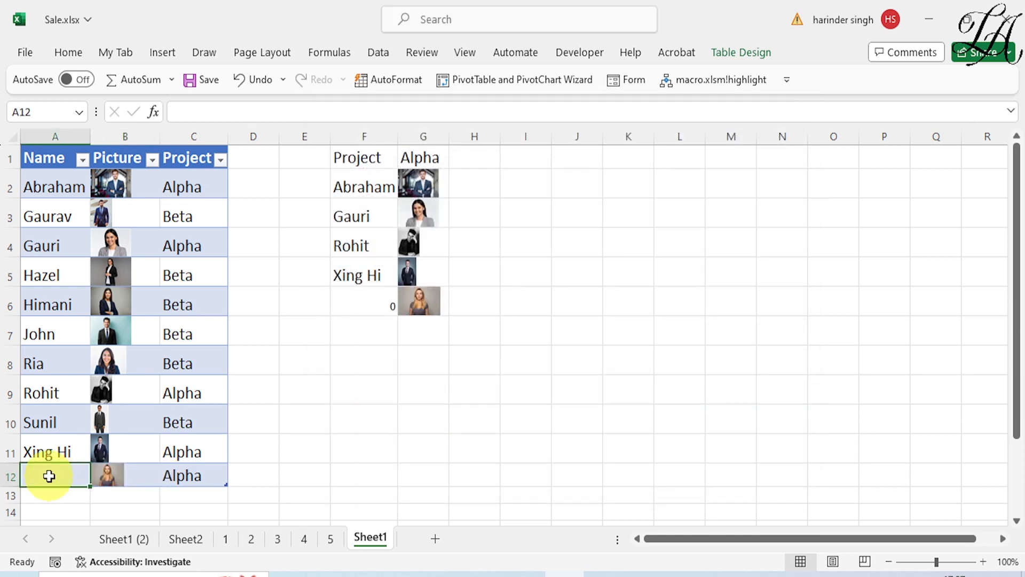
{"action": "type", "text": "Sa"}
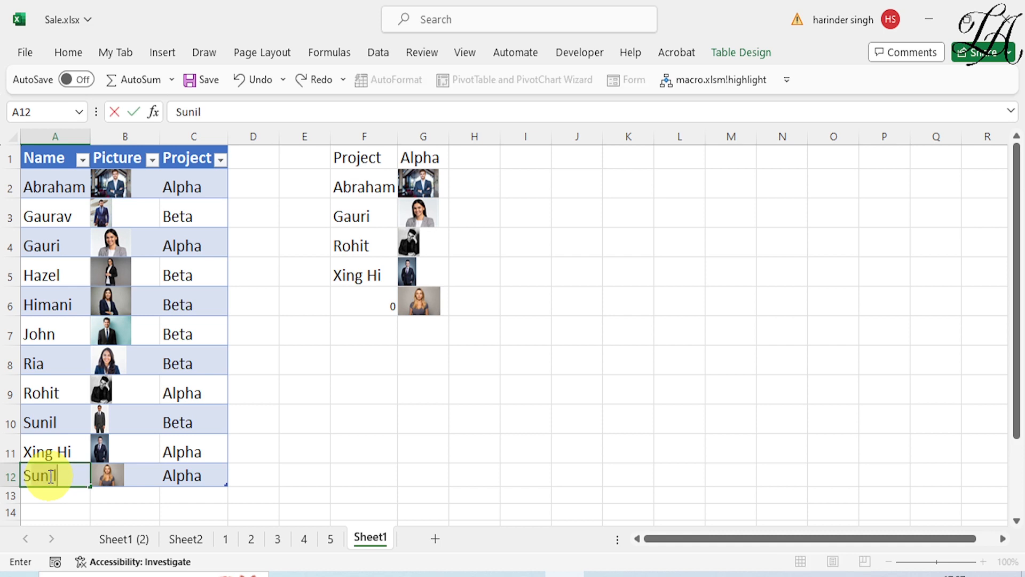
{"action": "type", "text": "ina"}
{"action": "key", "text": "Return"}
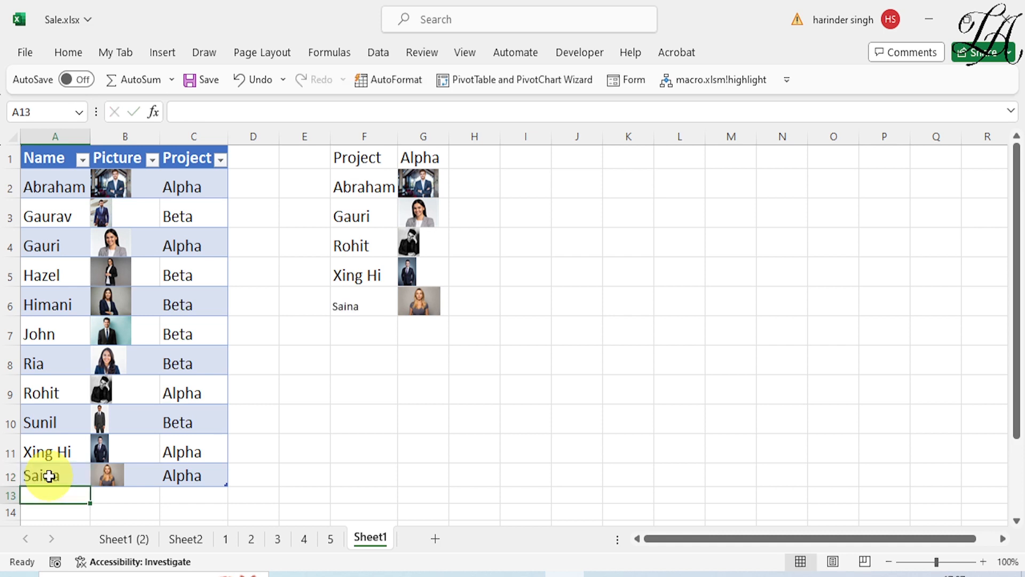
Increase the font size of the newly listed name in F6 to 16.
{"action": "left_click", "coordinate": [343, 316]}
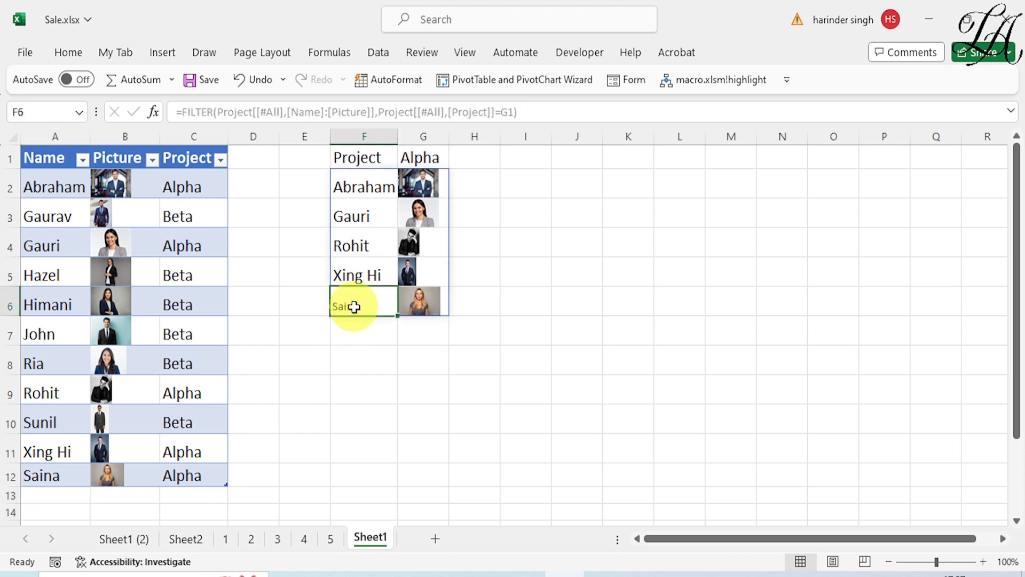
{"action": "left_click", "coordinate": [76, 55]}
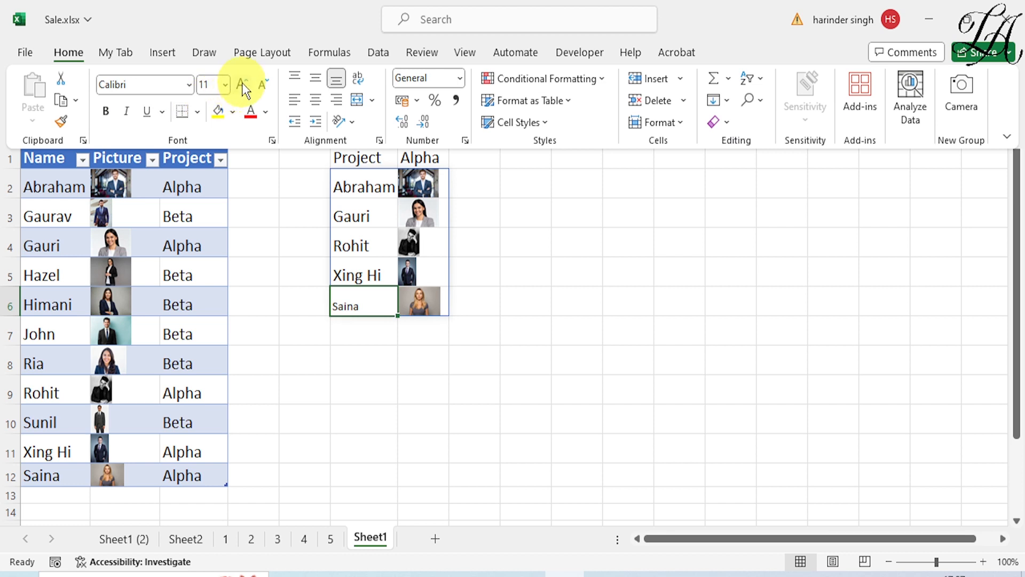
{"action": "left_click", "coordinate": [242, 84]}
{"action": "left_click", "coordinate": [242, 84]}
{"action": "left_click", "coordinate": [243, 86]}
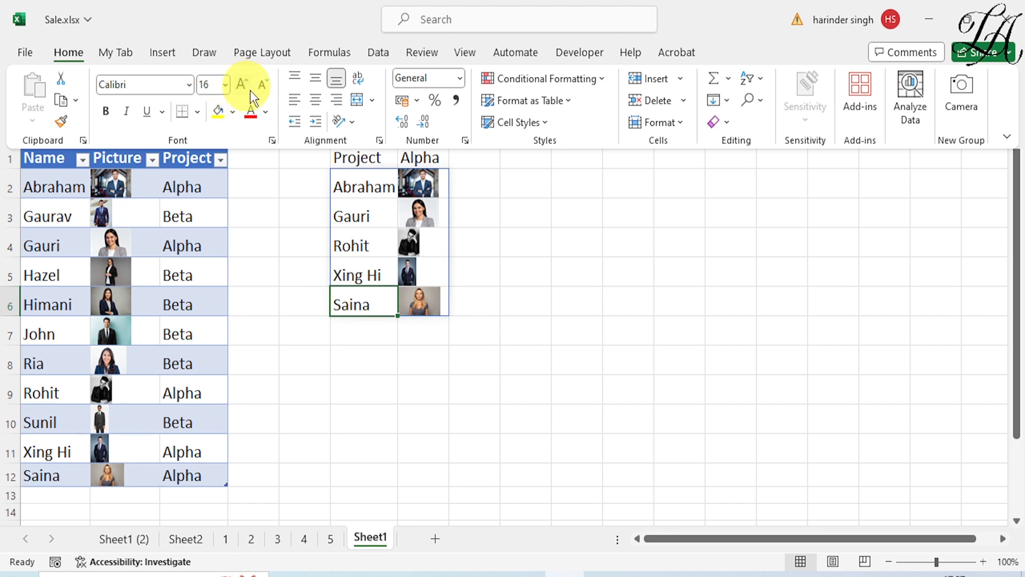
{"action": "left_click", "coordinate": [455, 409]}
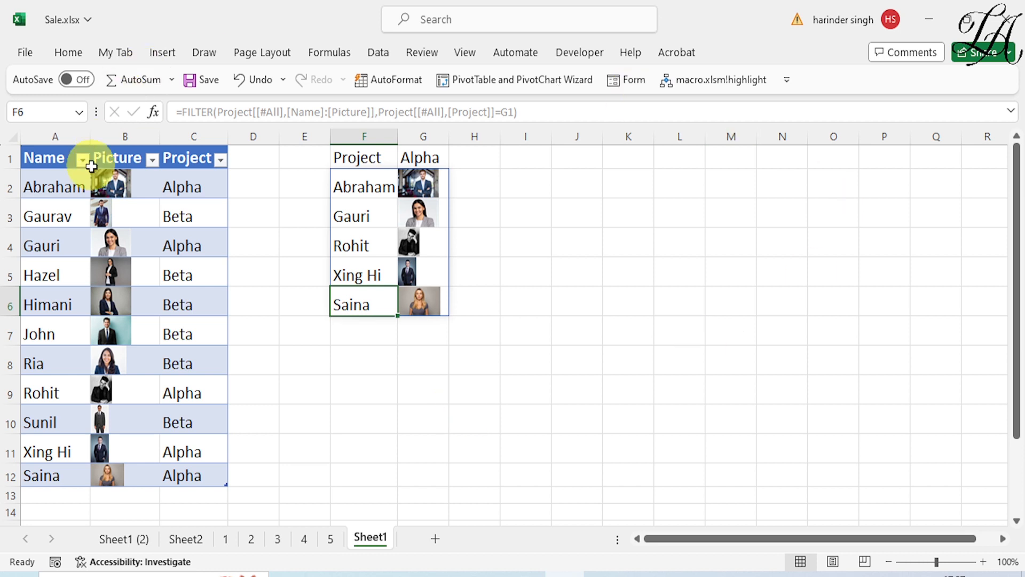
Copy the picture in cell B4 into cell I2.
{"action": "left_click", "coordinate": [155, 246]}
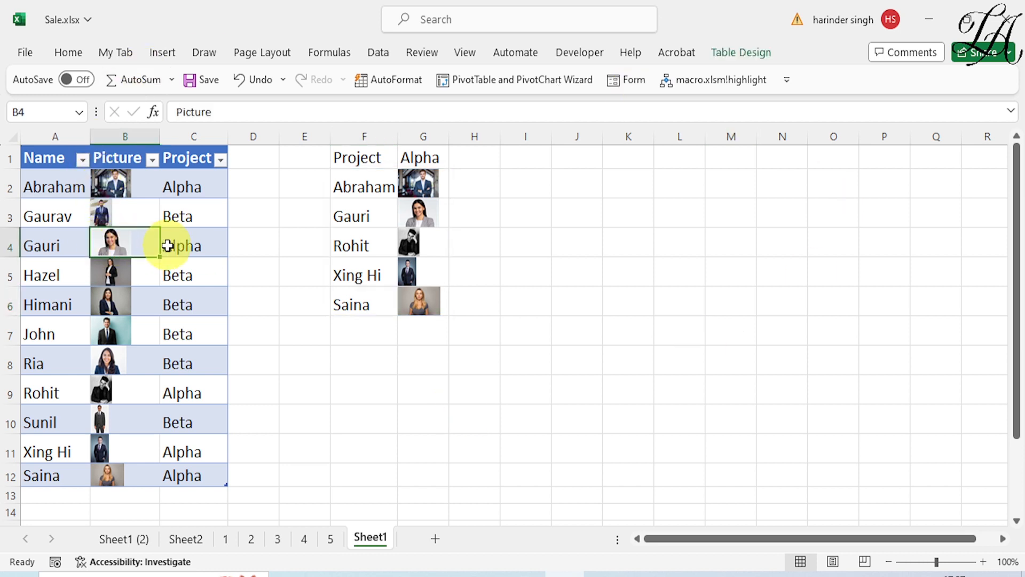
{"action": "key", "text": "ctrl+c"}
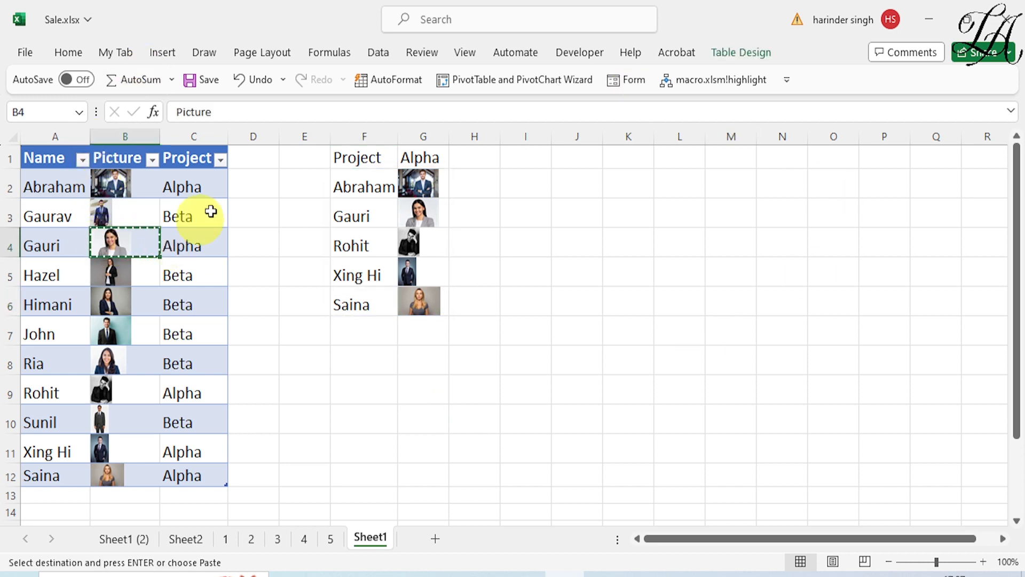
{"action": "left_click", "coordinate": [528, 180]}
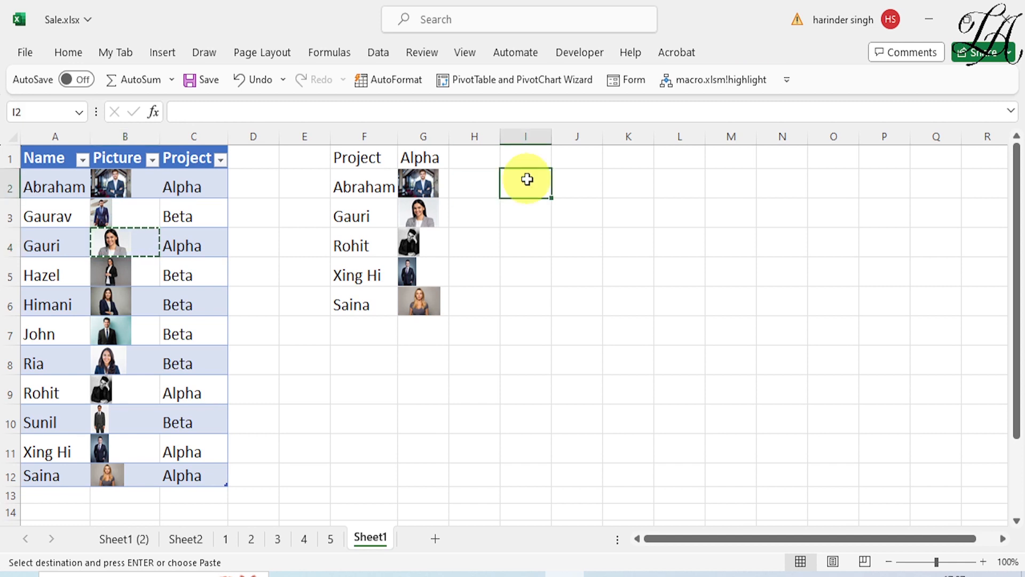
{"action": "key", "text": "ctrl+v"}
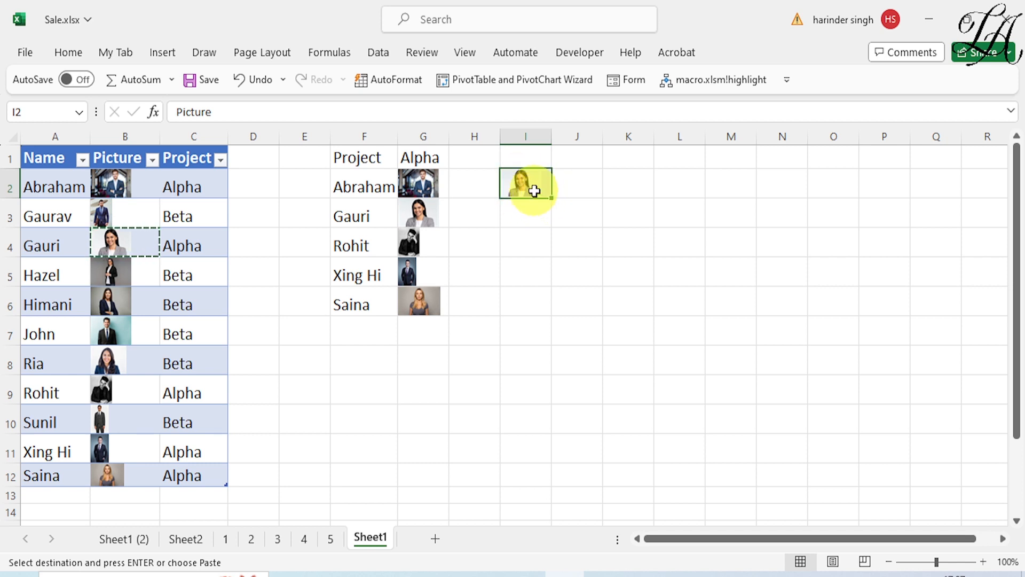
In J2, enter an XLOOKUP that matches the picture in I2 against the whole Picture column, header included, and returns from the whole Name column.
{"action": "left_click", "coordinate": [569, 185]}
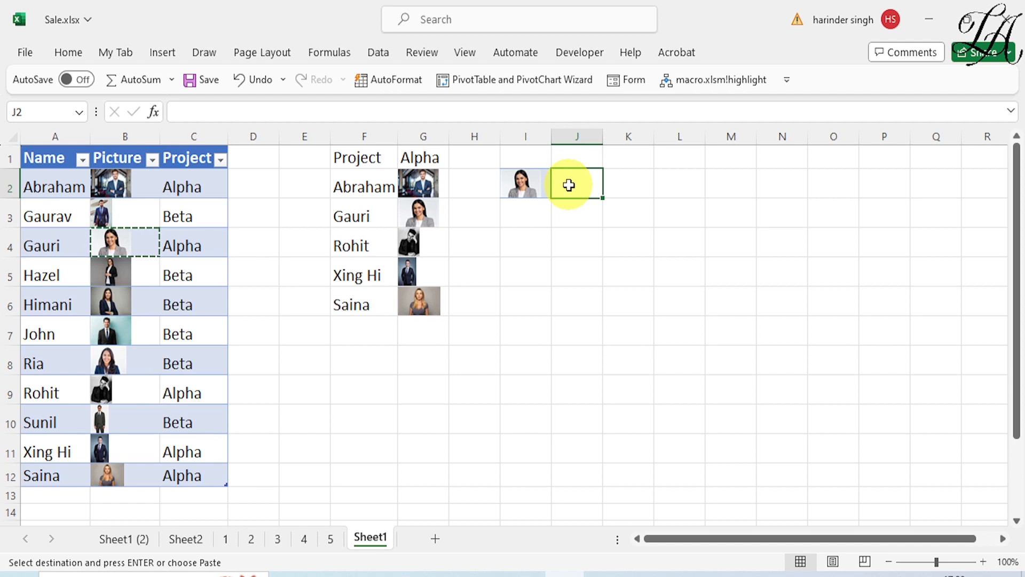
{"action": "type", "text": "="}
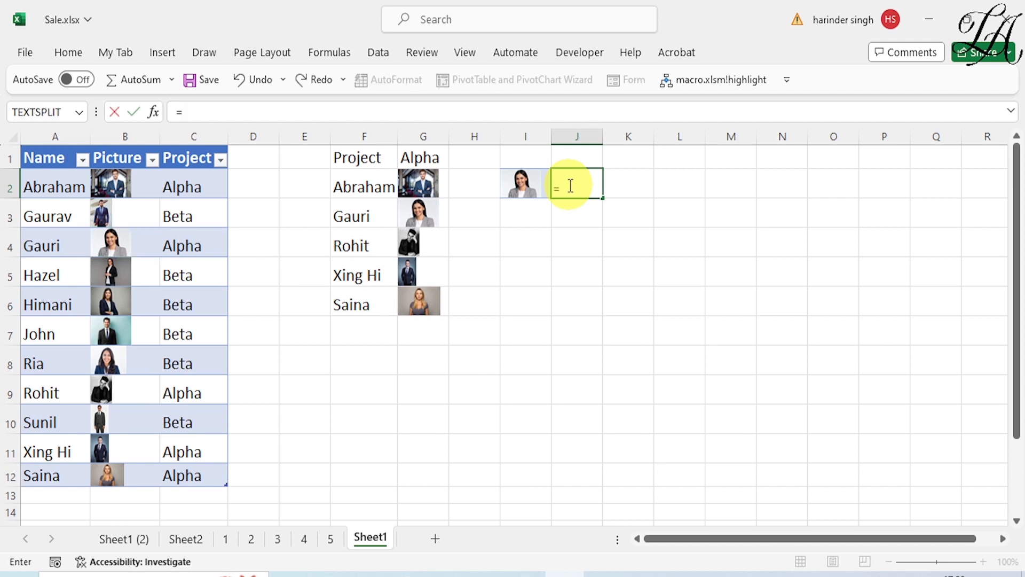
{"action": "type", "text": "x"}
{"action": "type", "text": "loo"}
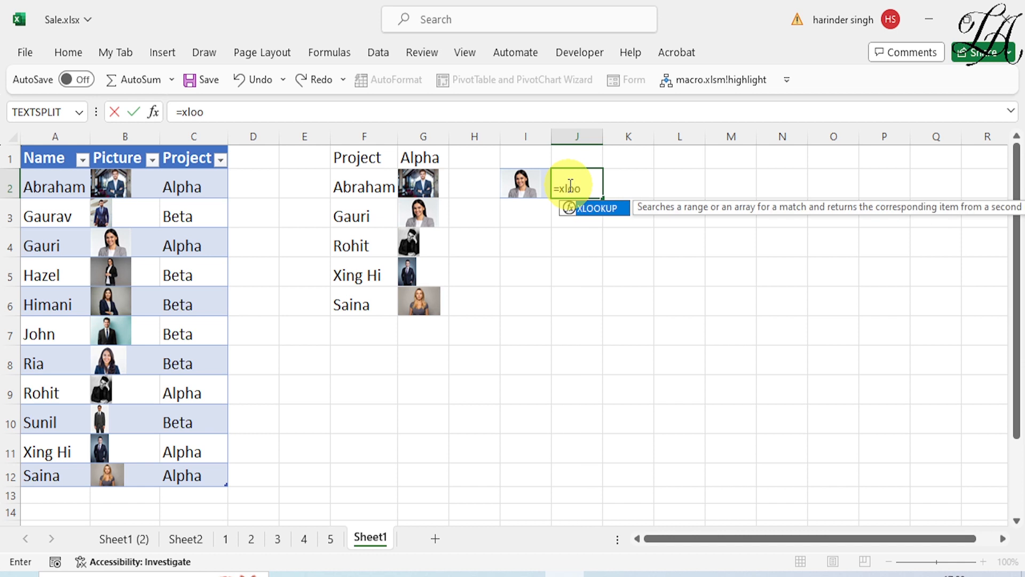
{"action": "type", "text": "kup("}
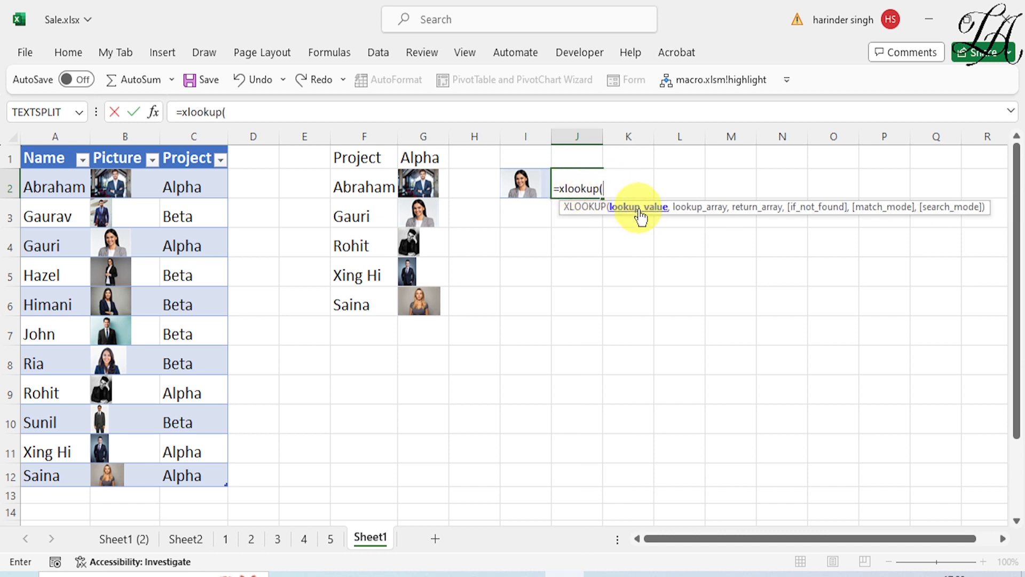
{"action": "left_click", "coordinate": [524, 181]}
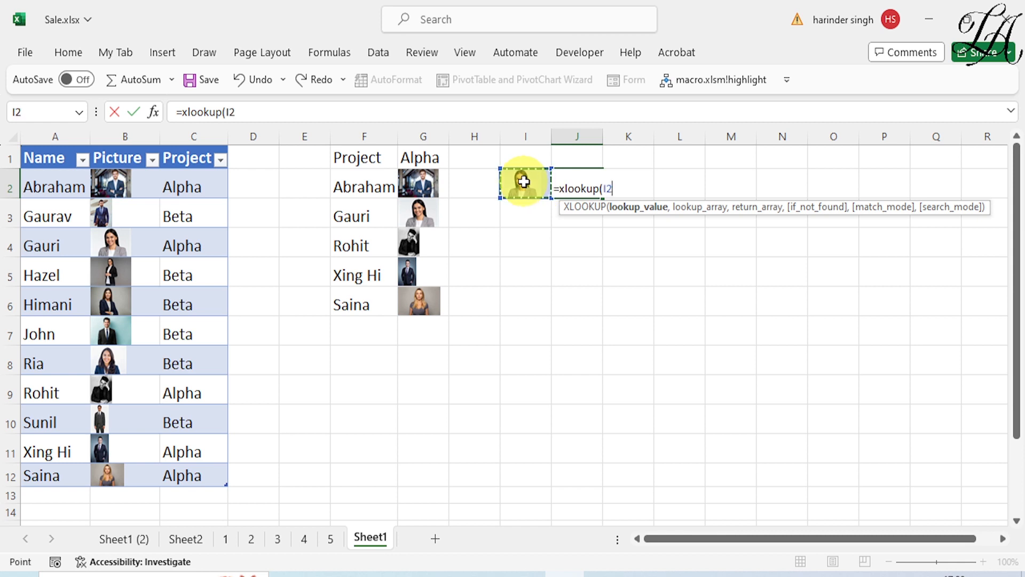
{"action": "type", "text": ","}
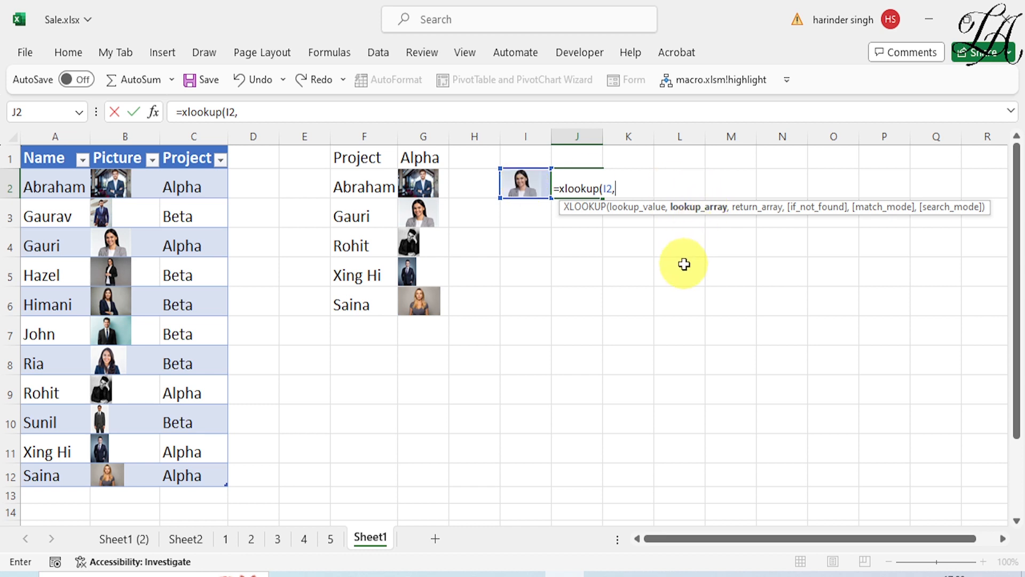
{"action": "left_click_drag", "start_coordinate": [128, 156], "coordinate": [127, 465]}
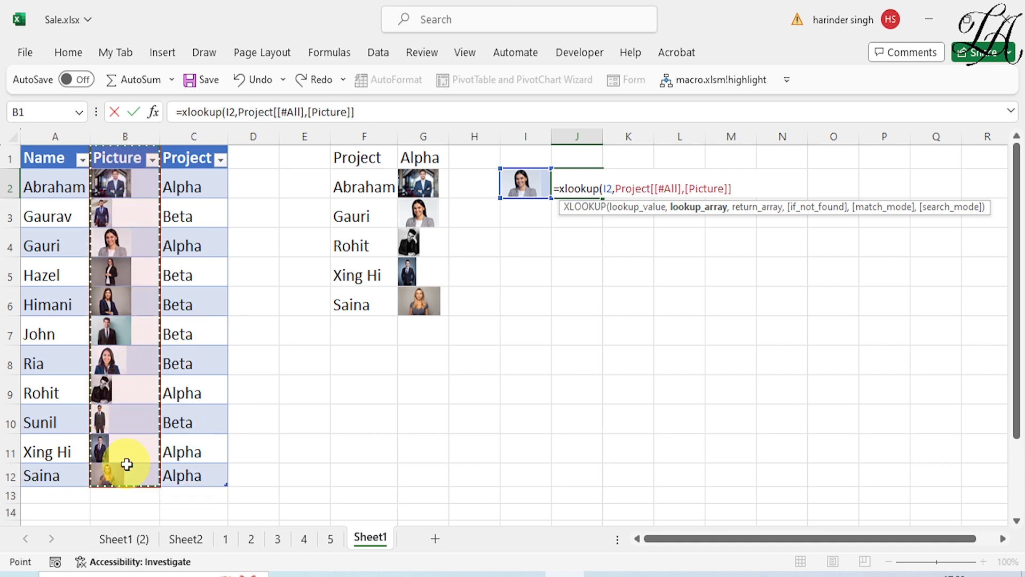
{"action": "type", "text": ","}
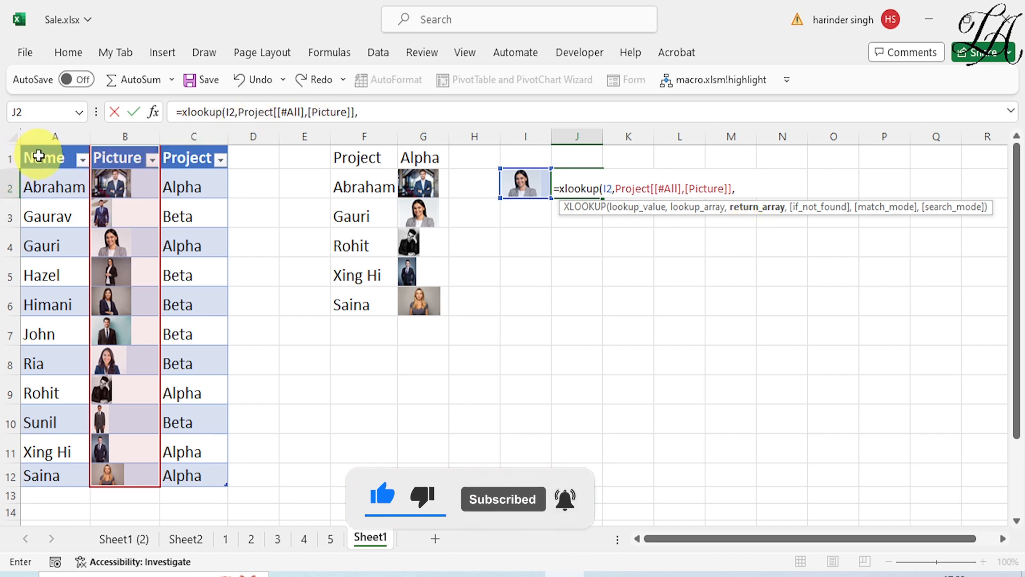
{"action": "left_click_drag", "start_coordinate": [42, 158], "coordinate": [64, 470]}
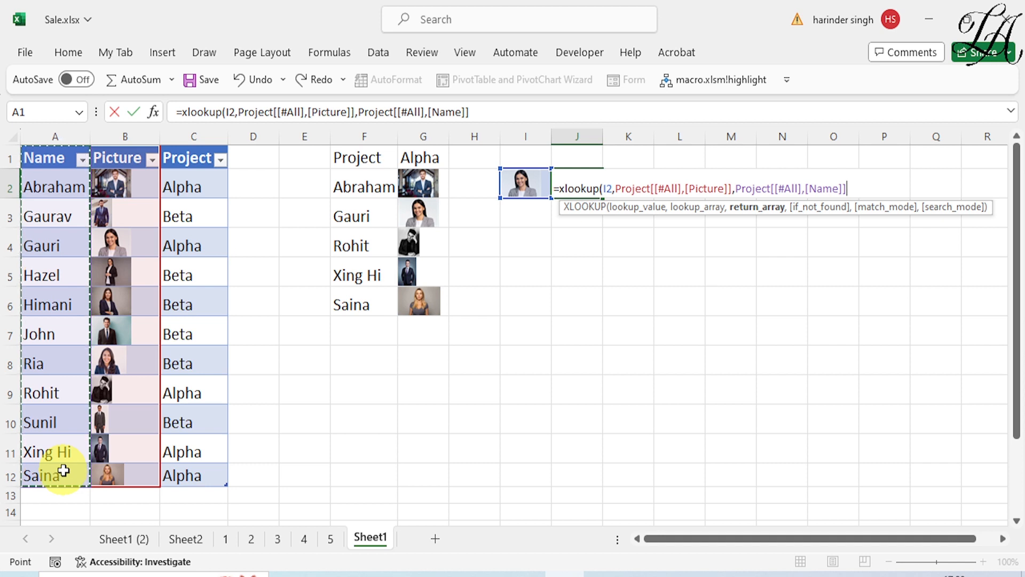
{"action": "type", "text": ")"}
{"action": "key", "text": "Return"}
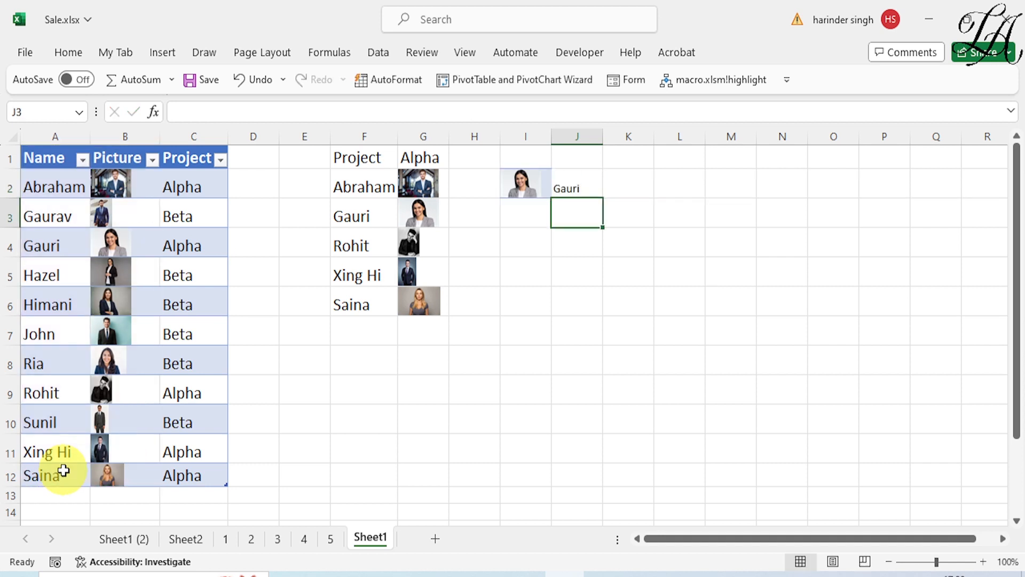
Increase the font size of the XLOOKUP result in J2 to 16.
{"action": "left_click", "coordinate": [579, 194]}
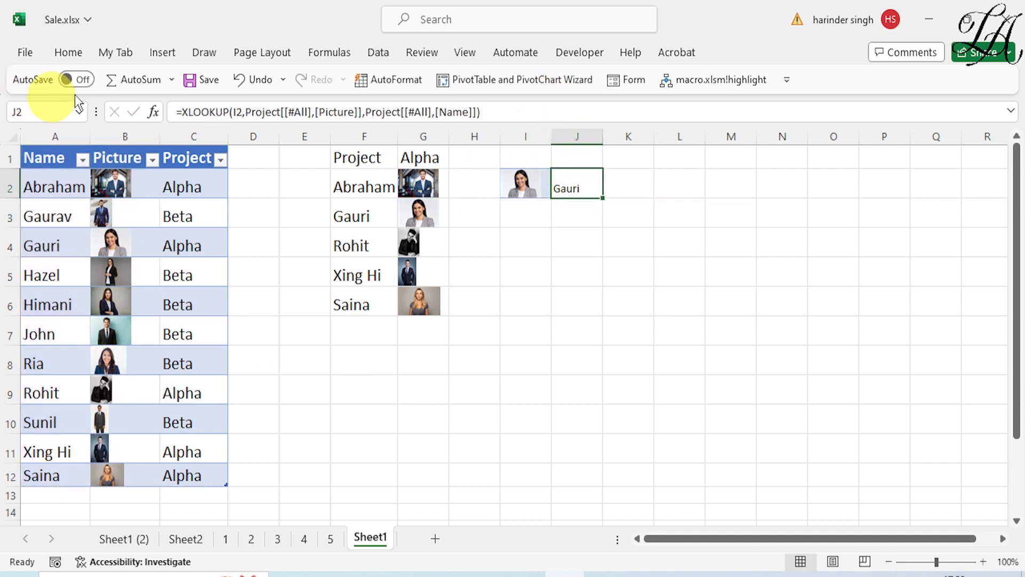
{"action": "left_click", "coordinate": [72, 51]}
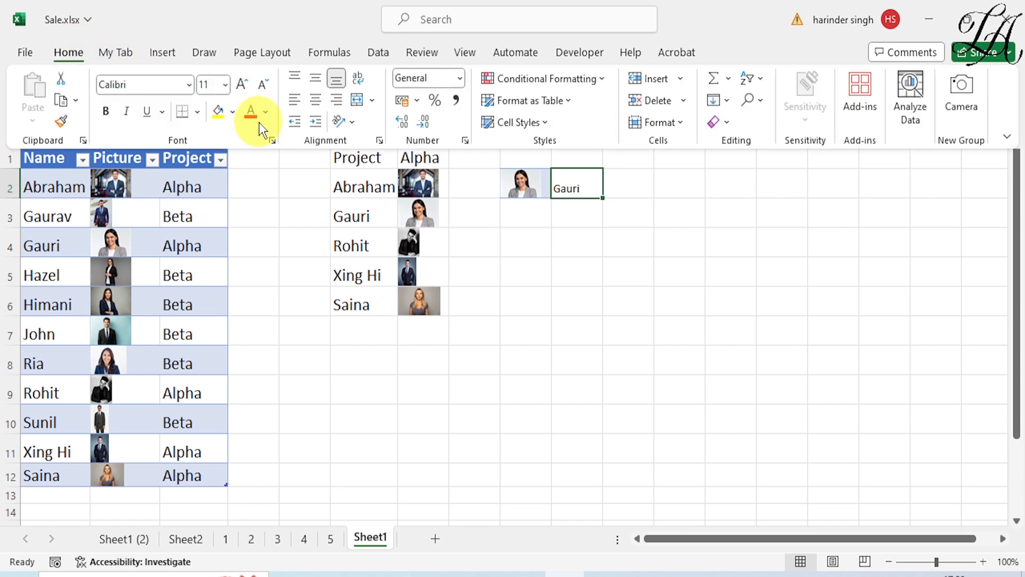
{"action": "left_click", "coordinate": [234, 88]}
{"action": "left_click", "coordinate": [233, 89]}
{"action": "left_click", "coordinate": [234, 88]}
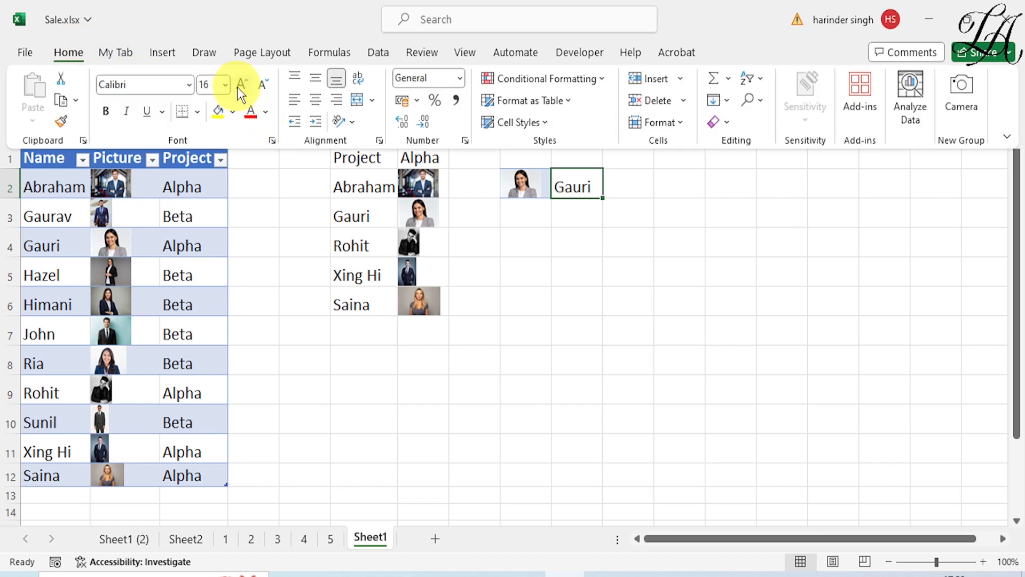
{"action": "left_click", "coordinate": [652, 321]}
{"action": "left_click", "coordinate": [606, 222]}
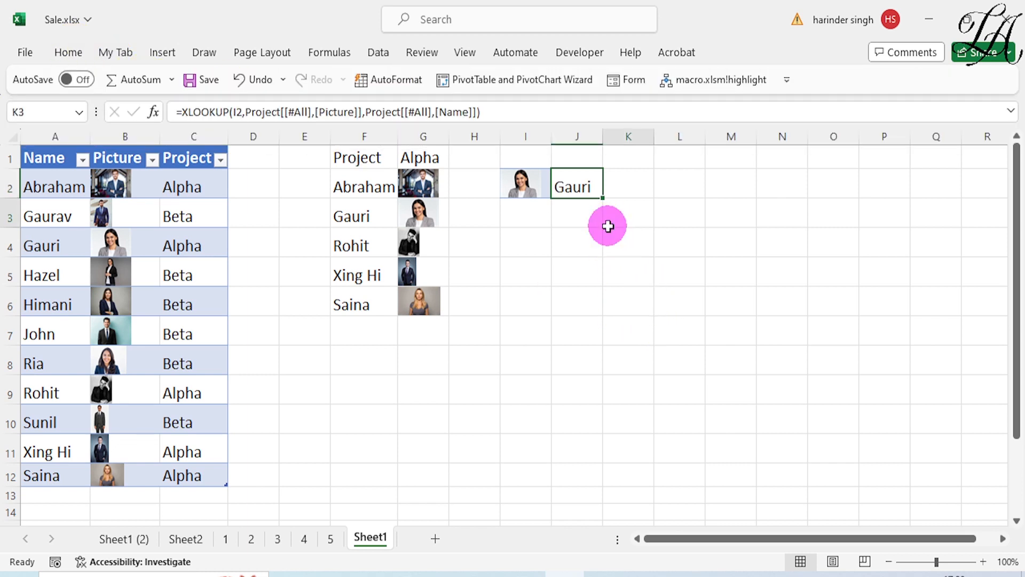
Extend the J2 XLOOKUP's return array with &"-"& and the whole Project column, header included, and widen column J to fit the result.
{"action": "left_click", "coordinate": [589, 185]}
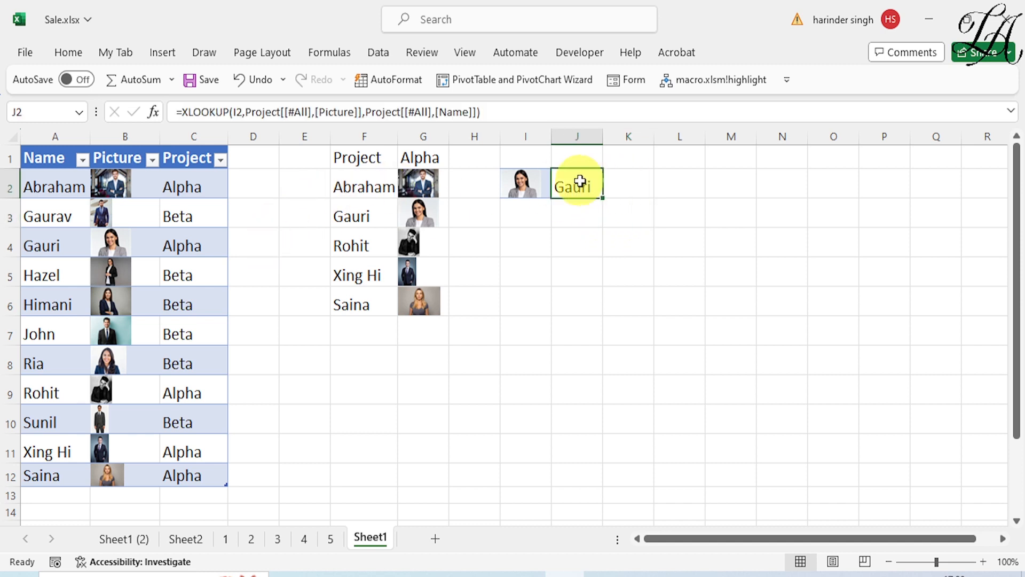
{"action": "double_click", "coordinate": [580, 181]}
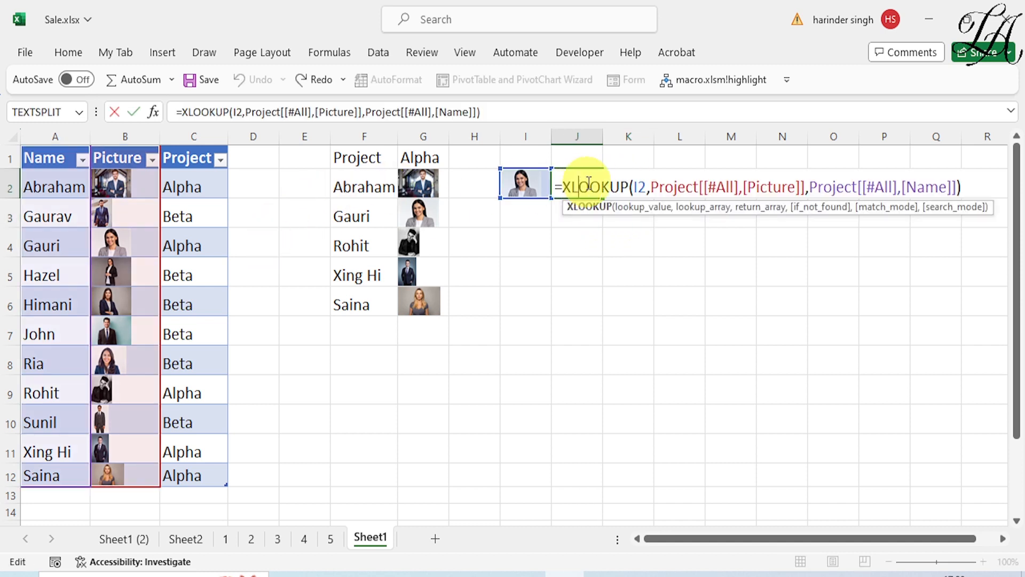
{"action": "left_click", "coordinate": [959, 185]}
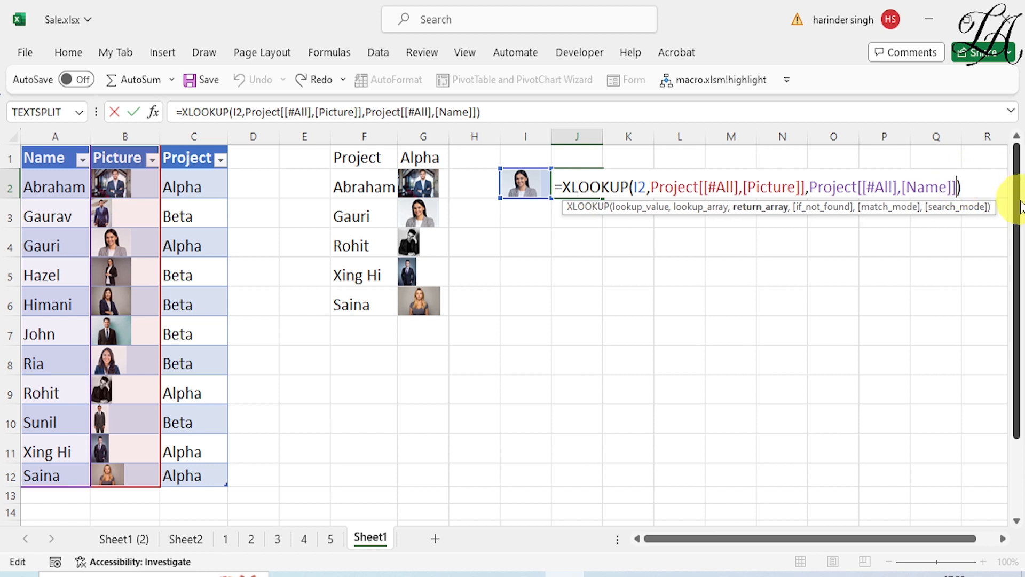
{"action": "type", "text": "&\"-"}
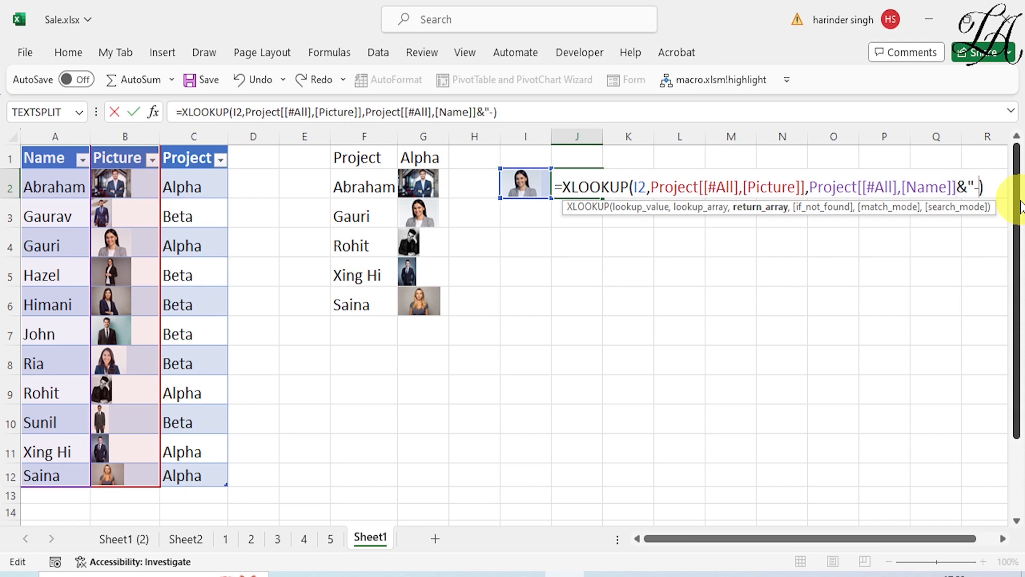
{"action": "type", "text": "\""}
{"action": "type", "text": "&"}
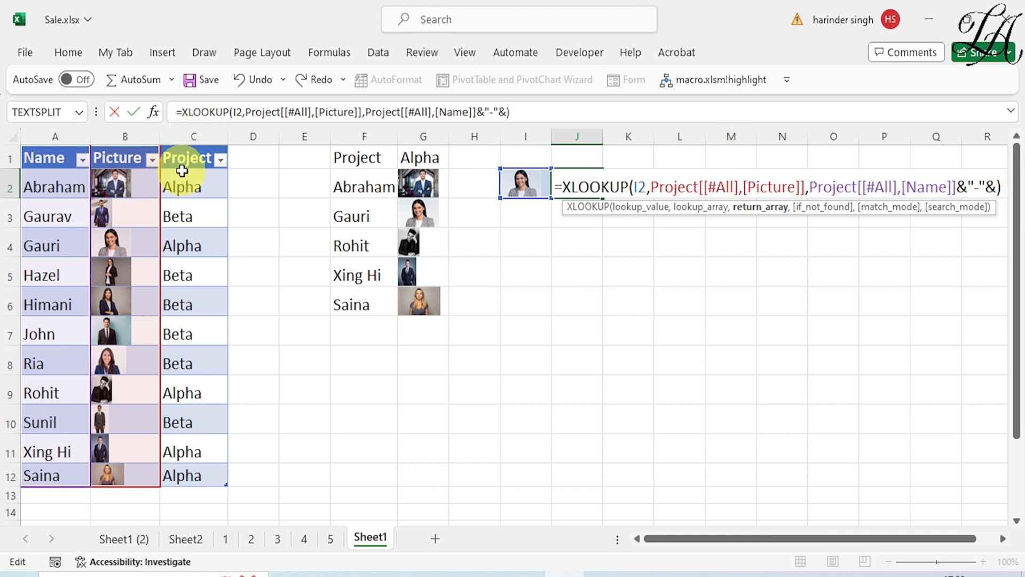
{"action": "left_click_drag", "start_coordinate": [182, 171], "coordinate": [201, 470]}
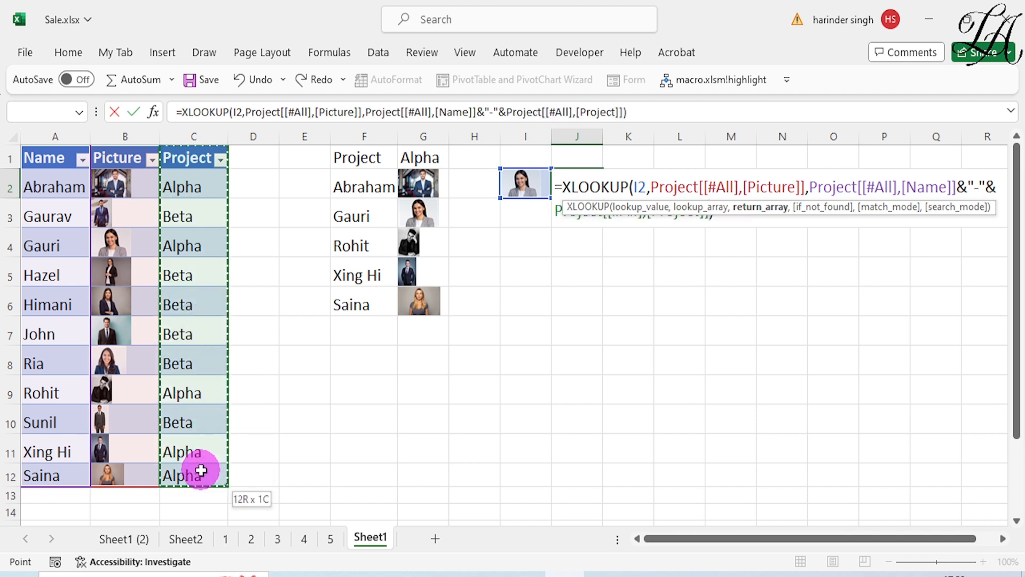
{"action": "key", "text": "Return"}
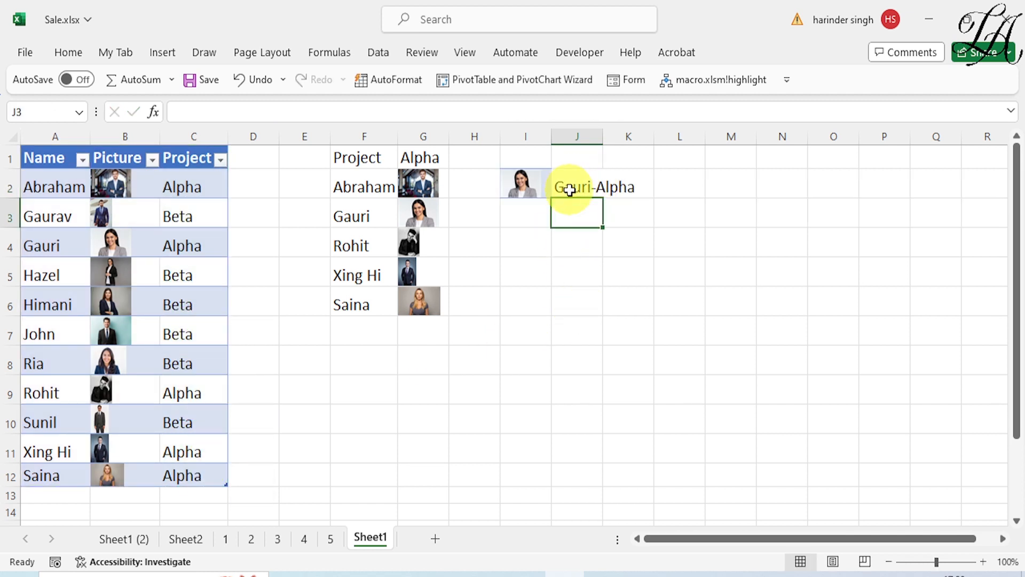
{"action": "left_click", "coordinate": [570, 189]}
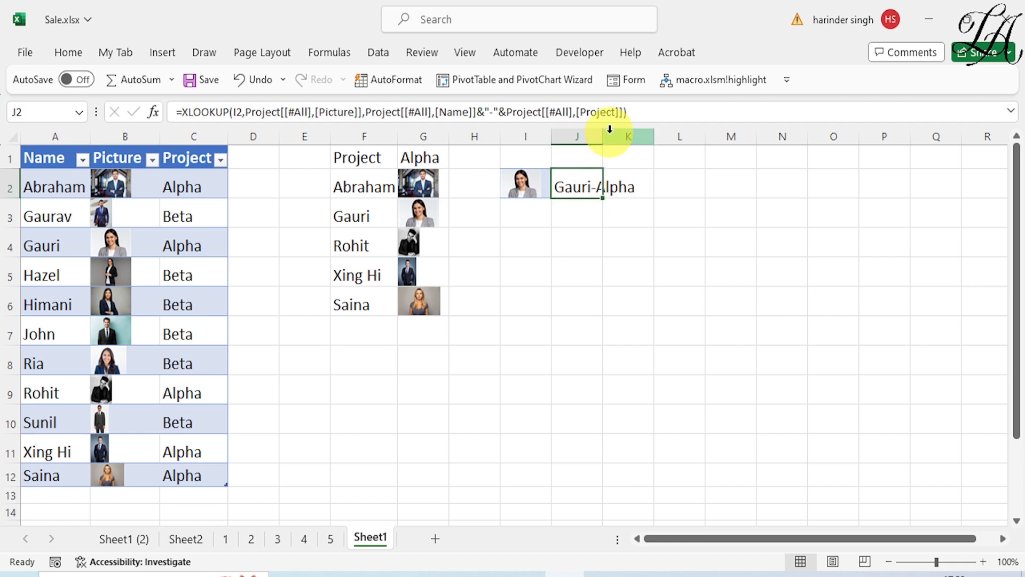
{"action": "left_click_drag", "start_coordinate": [602, 134], "coordinate": [655, 140]}
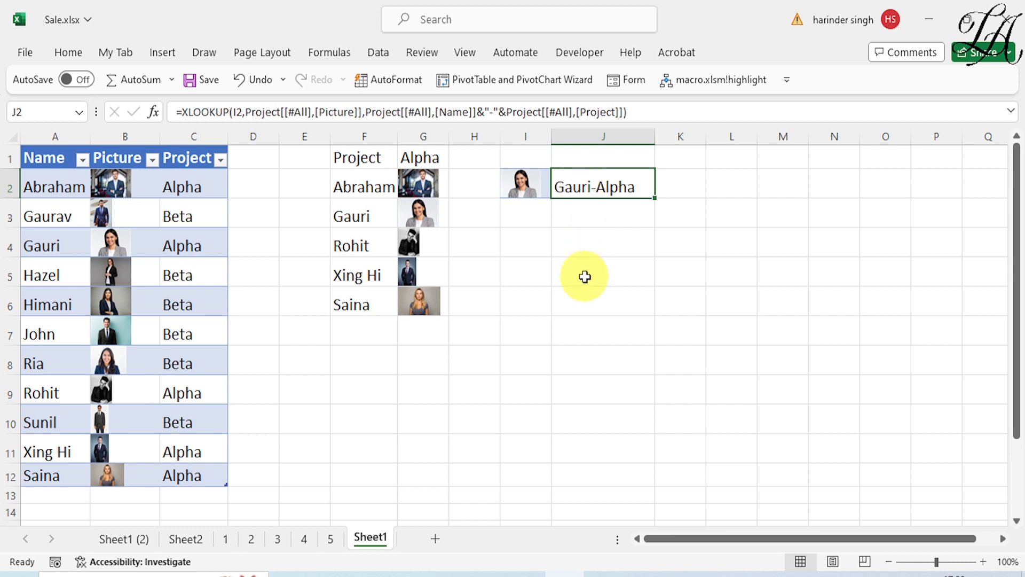
Open the enlarged preview of the picture in cell I2.
{"action": "left_click", "coordinate": [522, 194]}
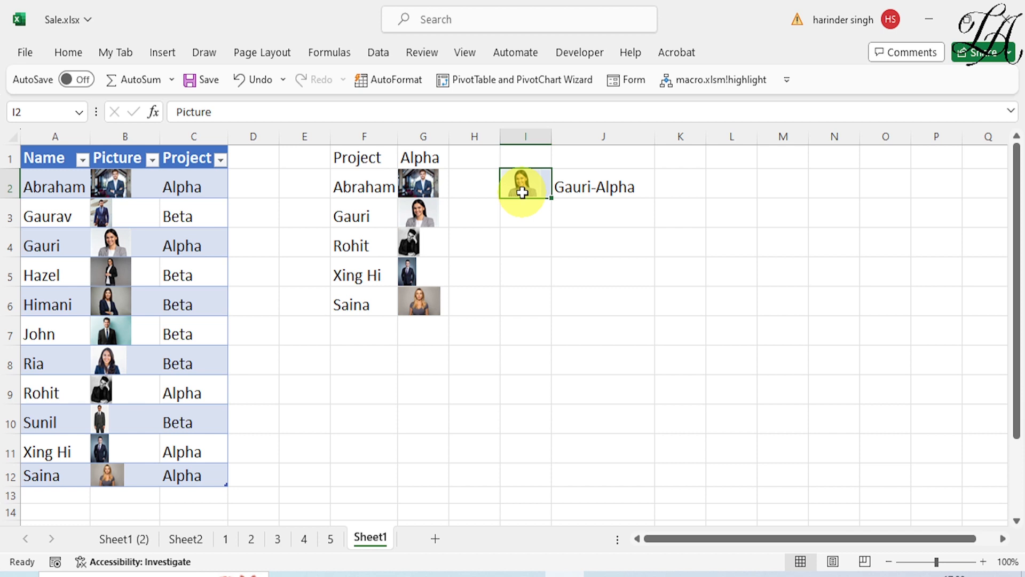
{"action": "left_click", "coordinate": [523, 192]}
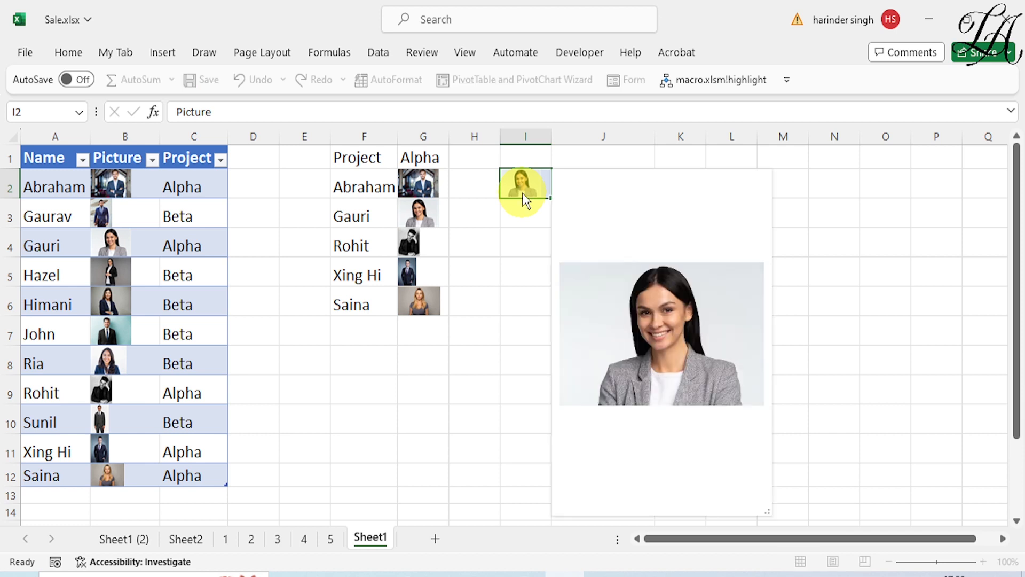